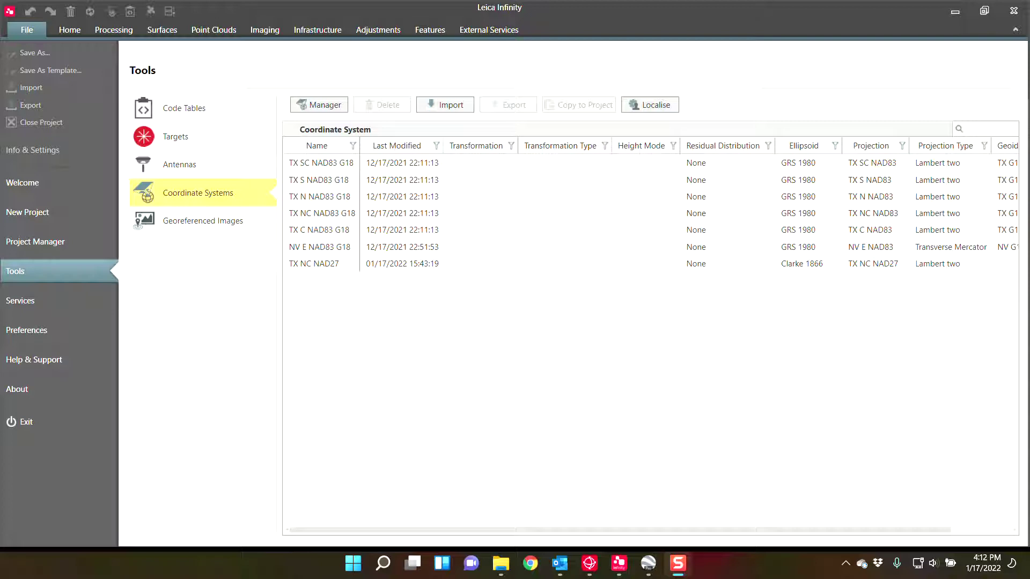
Switch to Leica Captivate and begin creating a coordinate system with the Onestep method.
left_click(590, 564)
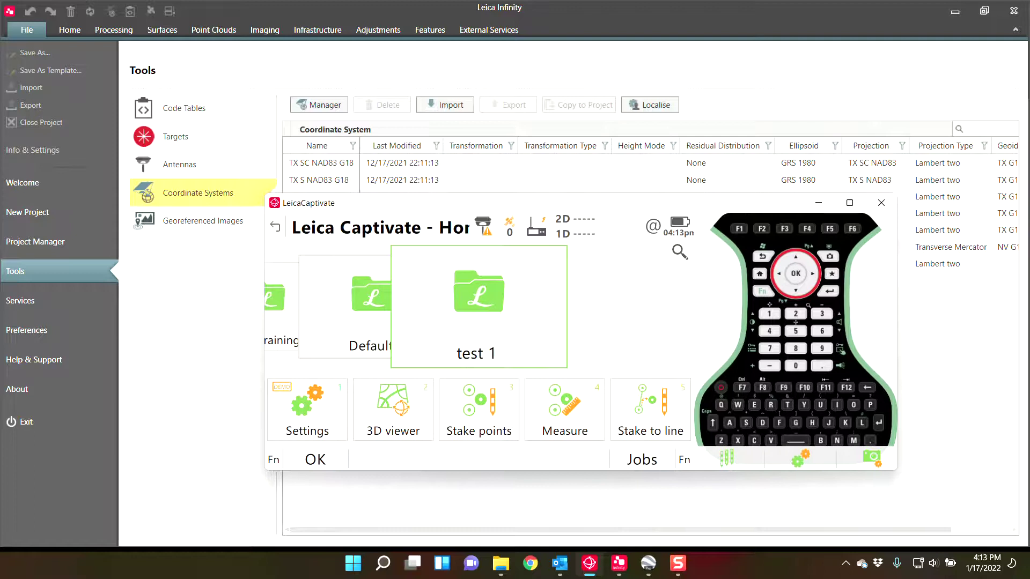
scroll(479, 409, "right", 4)
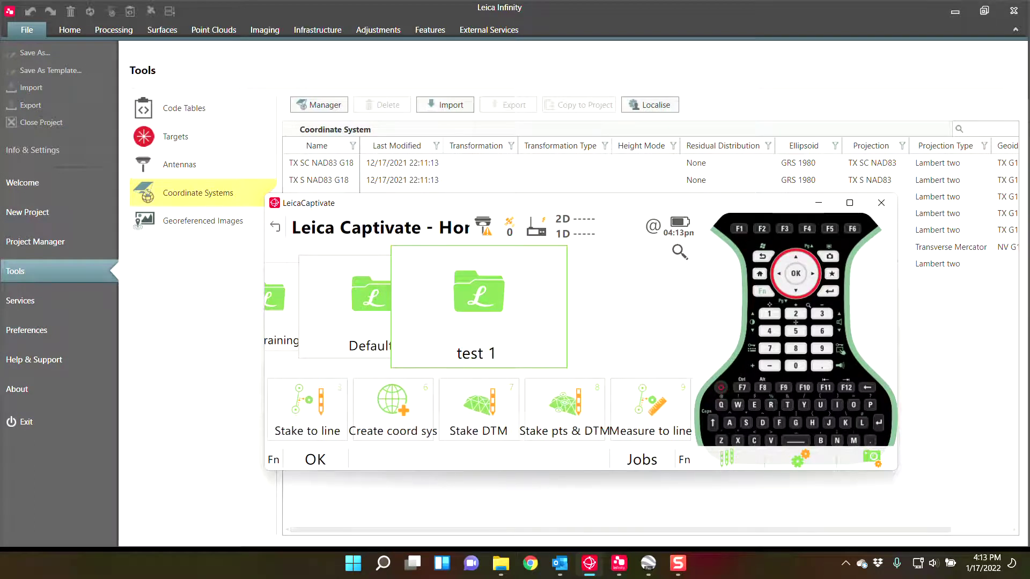
key("6")
key("Return")
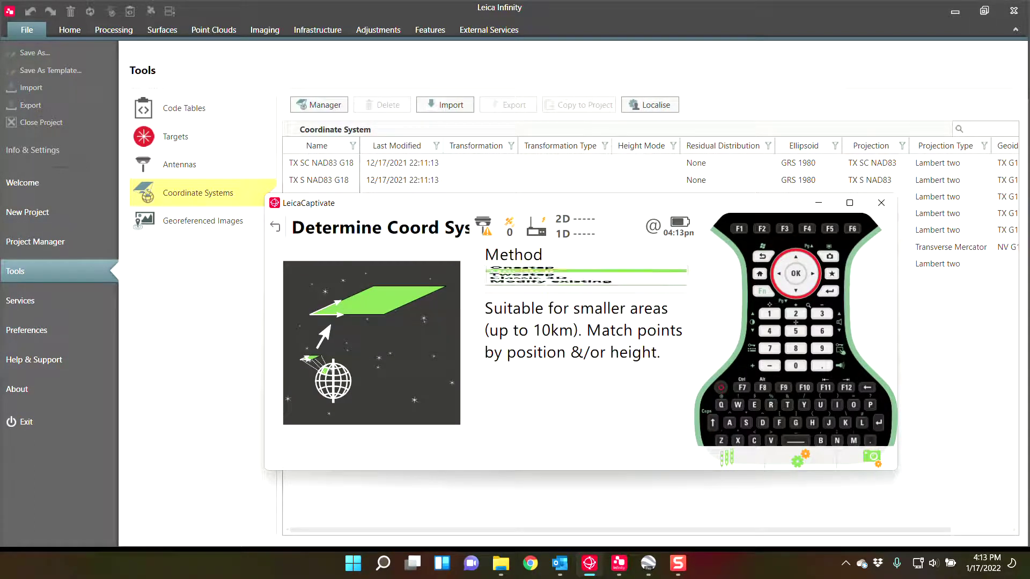
key("Return")
key("Return")
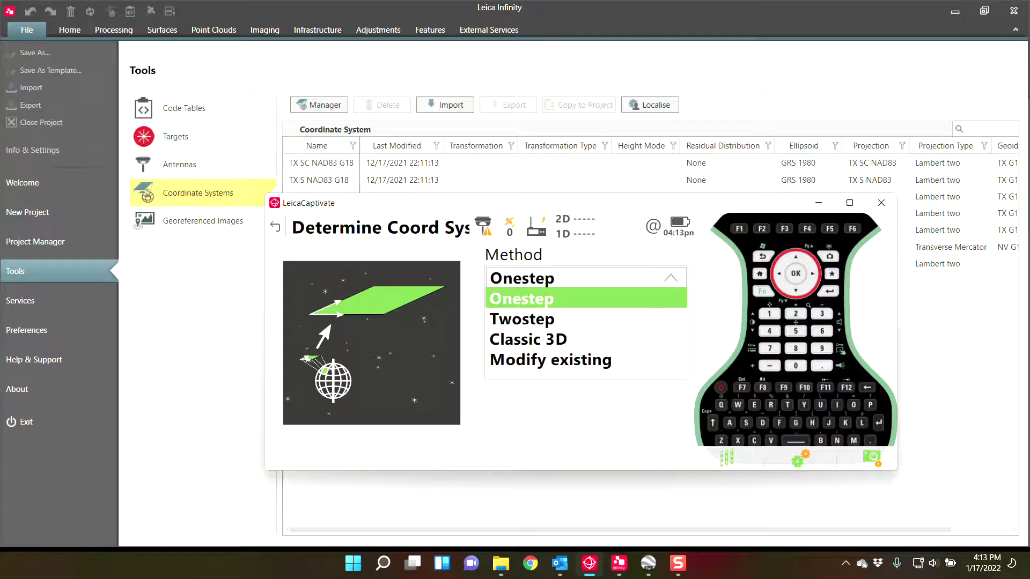
key("Return")
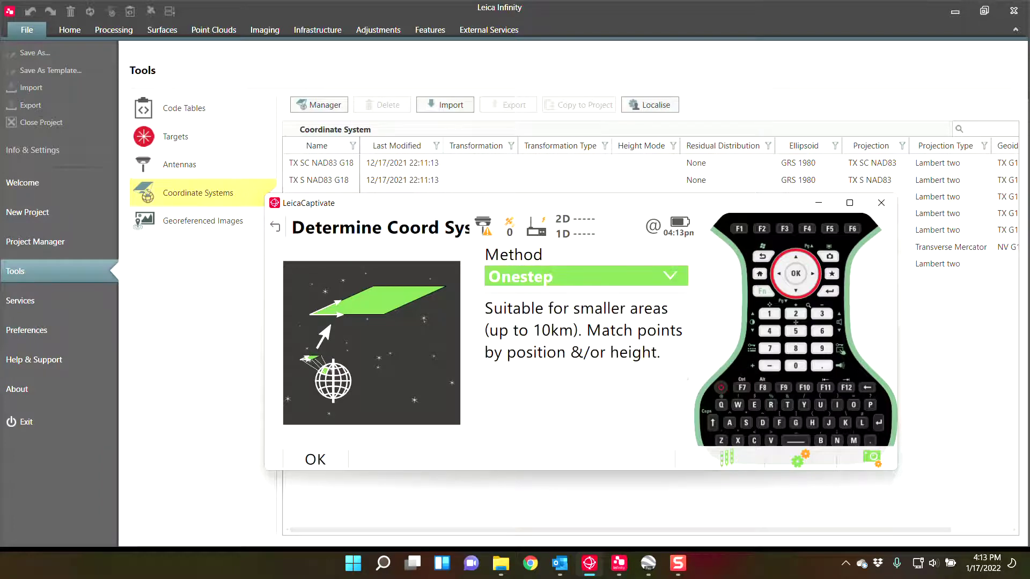
key("Return")
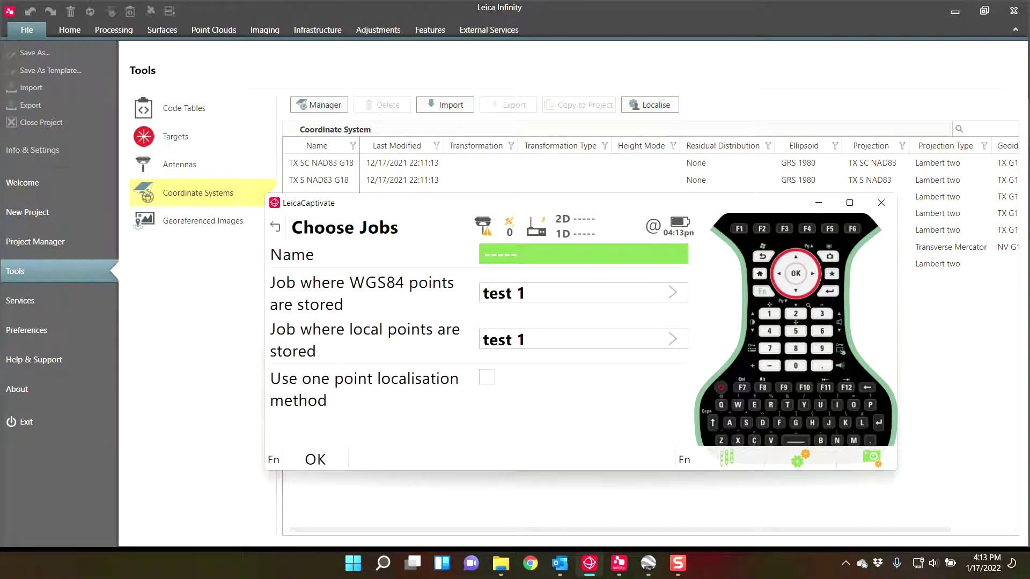
Name the coordinate system Test 11 and enable the one point localisation method.
type("Test 11")
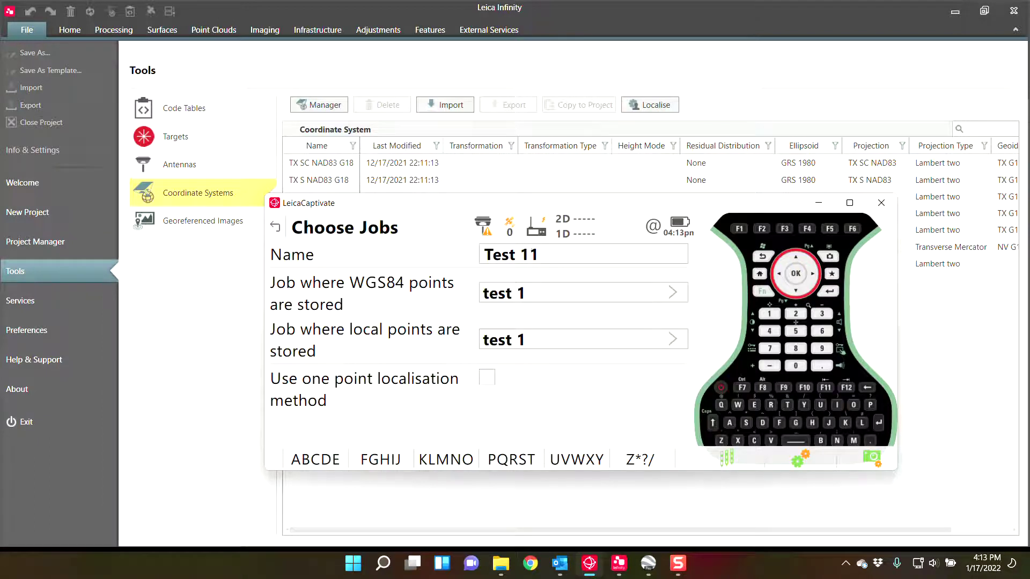
key("Return")
left_click(487, 377)
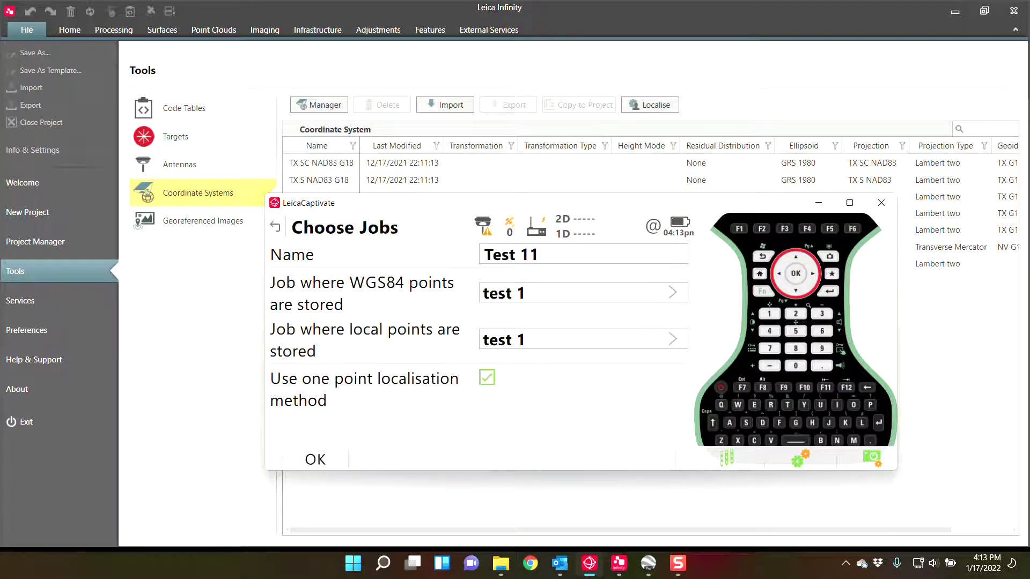
key("Return")
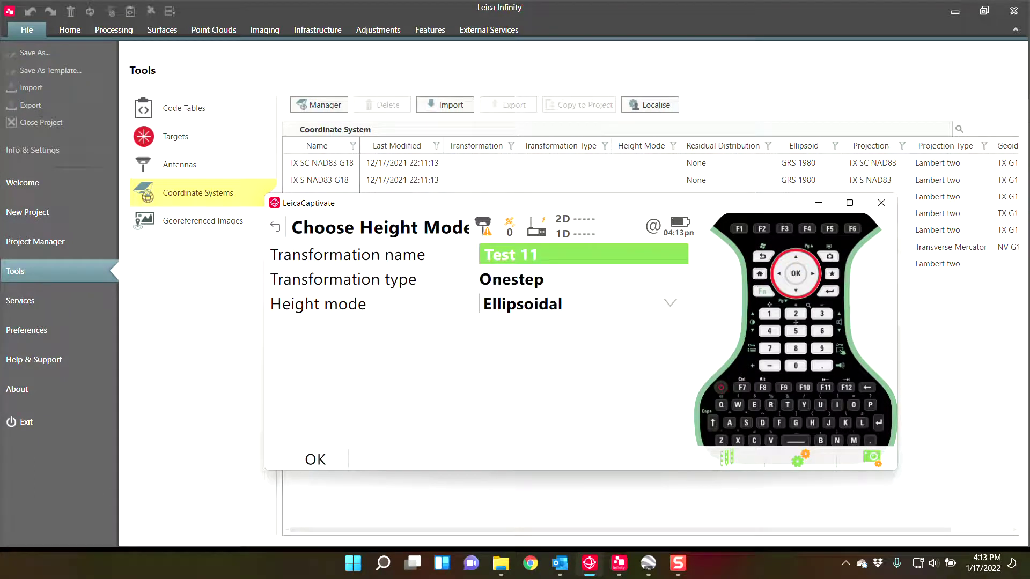
Set the height mode to Orthometric and choose <None> as the geoid model.
left_click(583, 303)
left_click(583, 325)
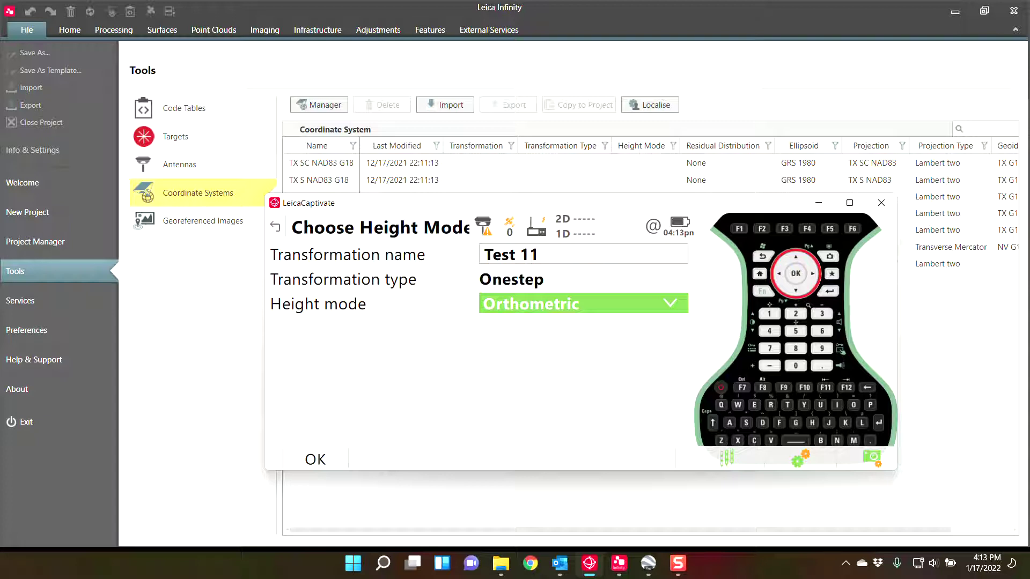
key("F1")
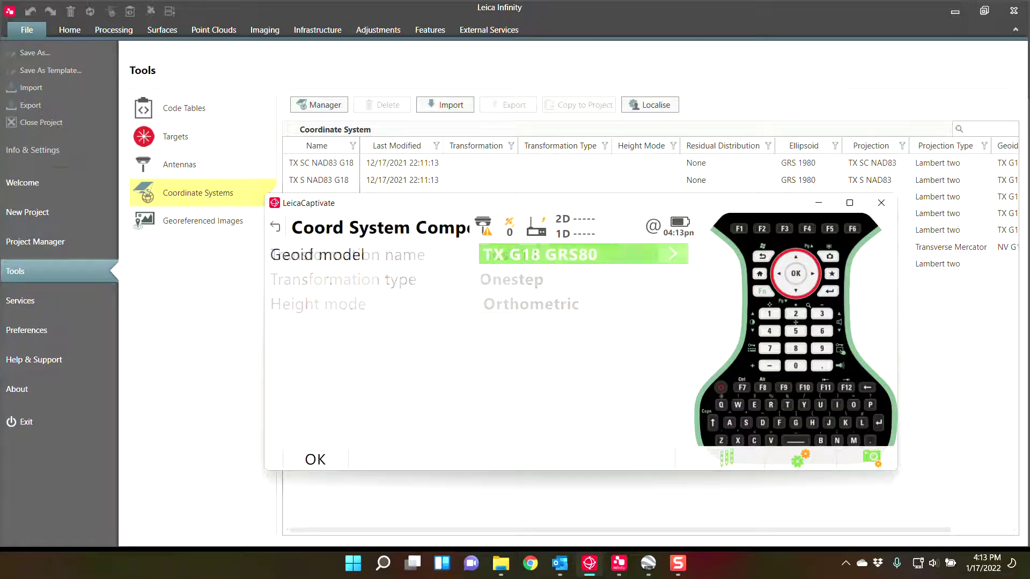
key("Return")
left_click(478, 266)
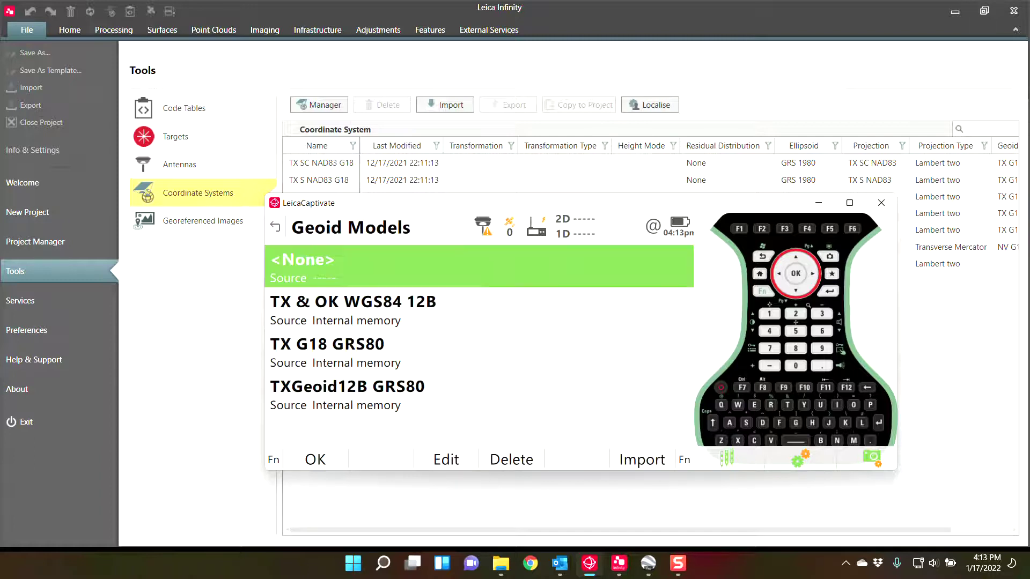
key("Return")
key("Return")
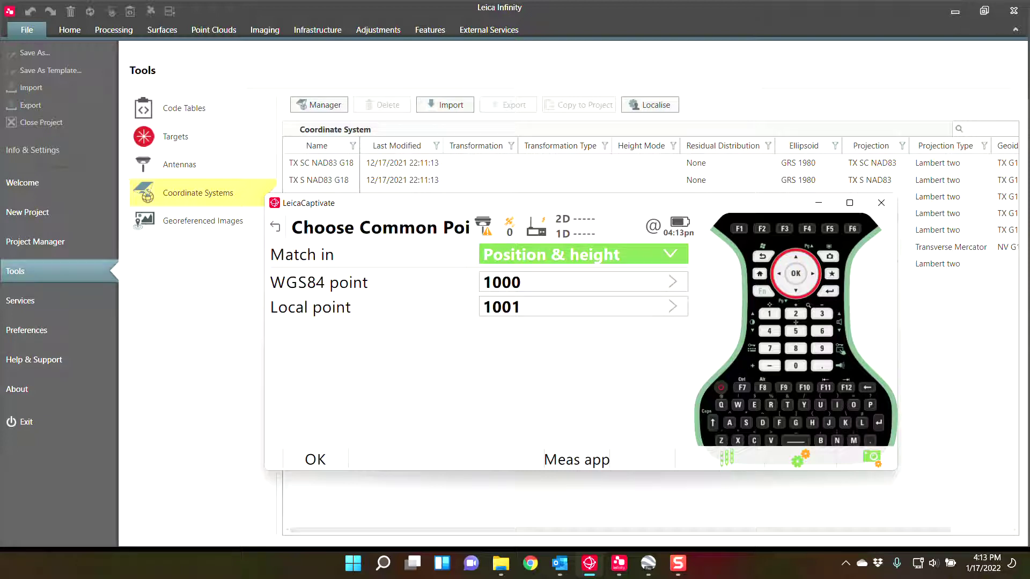
Return to the height mode, set it to Ellipsoidal, and choose the TX & OK WGS84 12B geoid model.
key("Escape")
key("Escape")
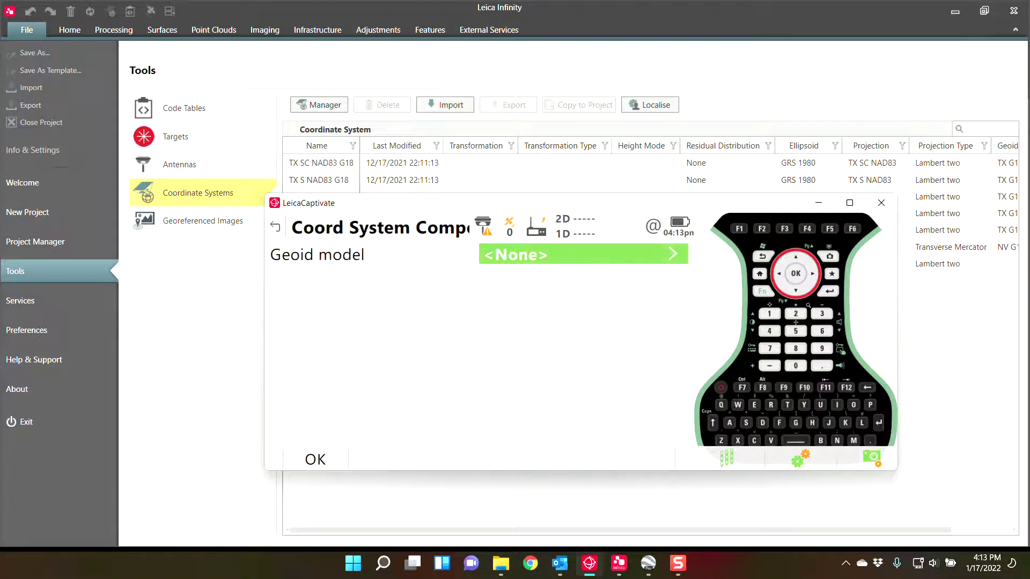
left_click(583, 304)
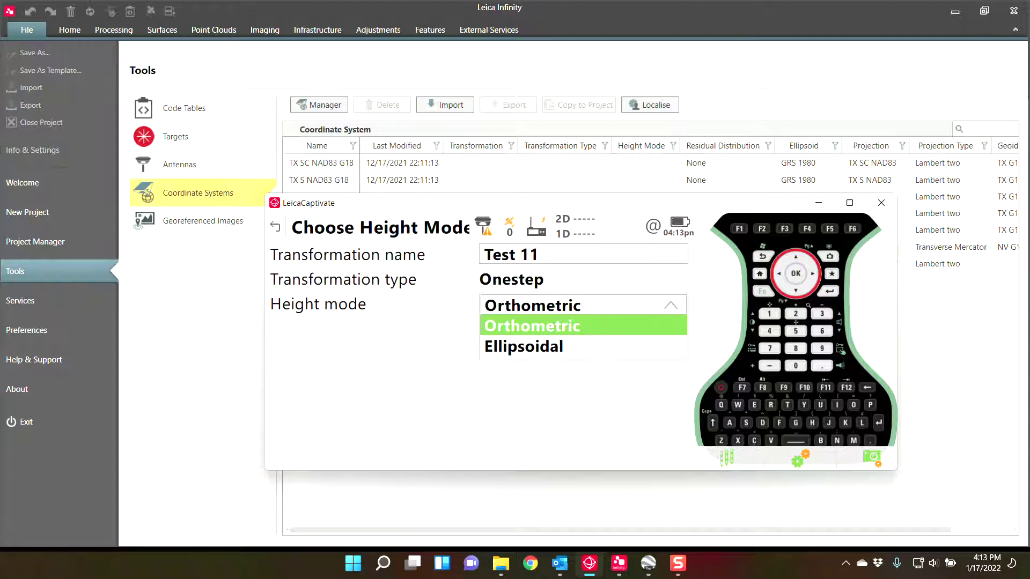
left_click(521, 348)
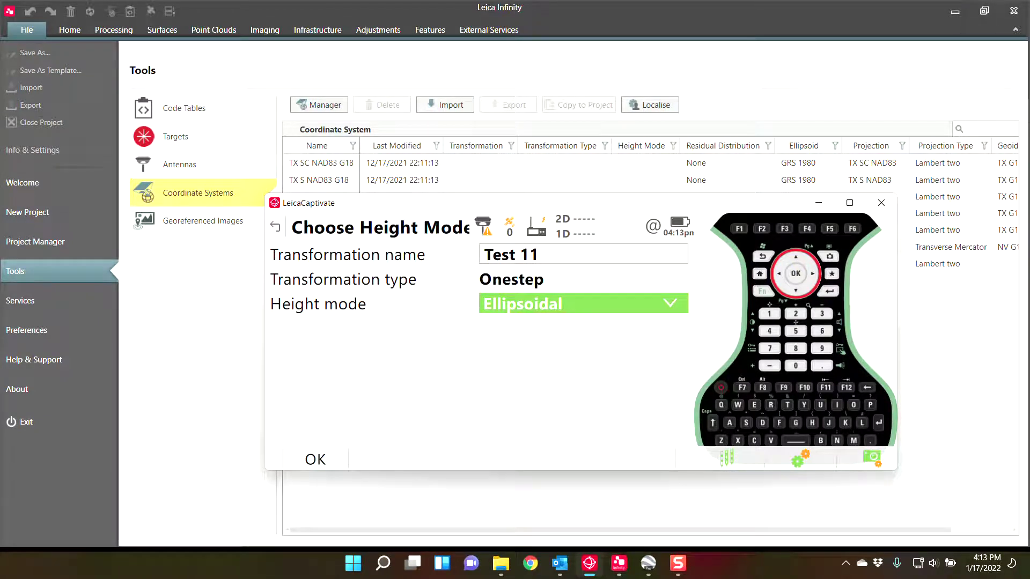
key("Return")
key("Return")
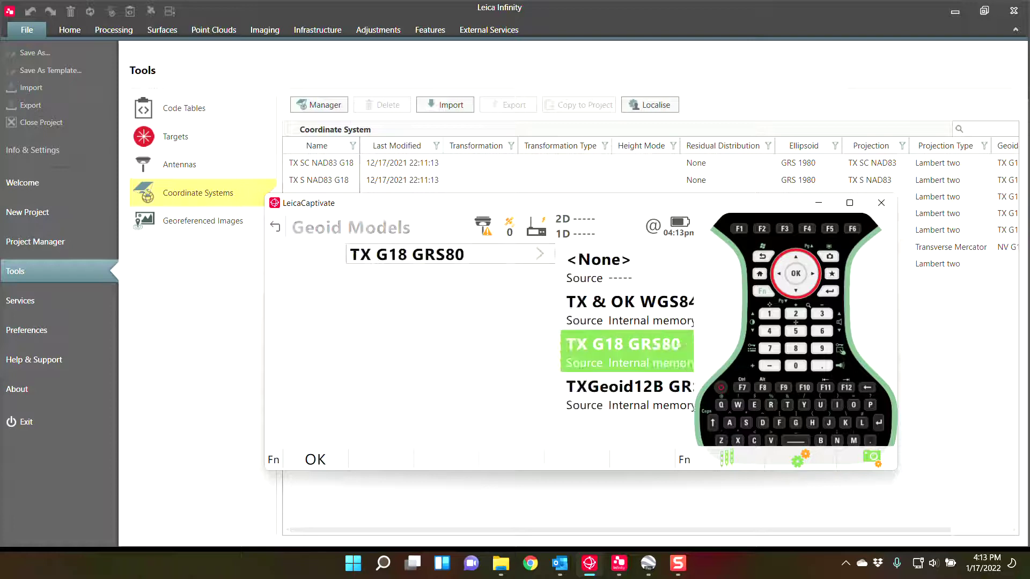
left_click(478, 309)
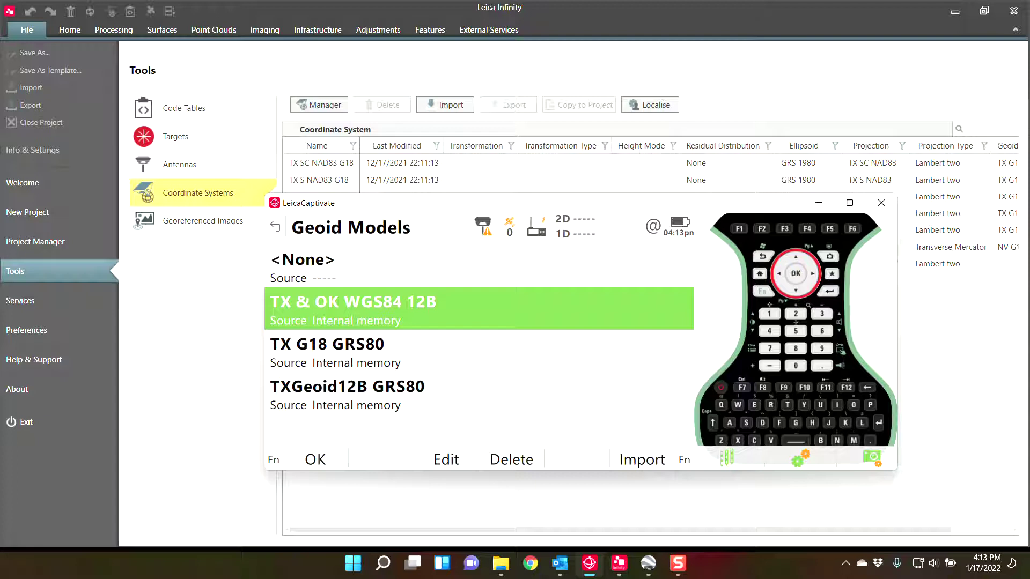
key("F1")
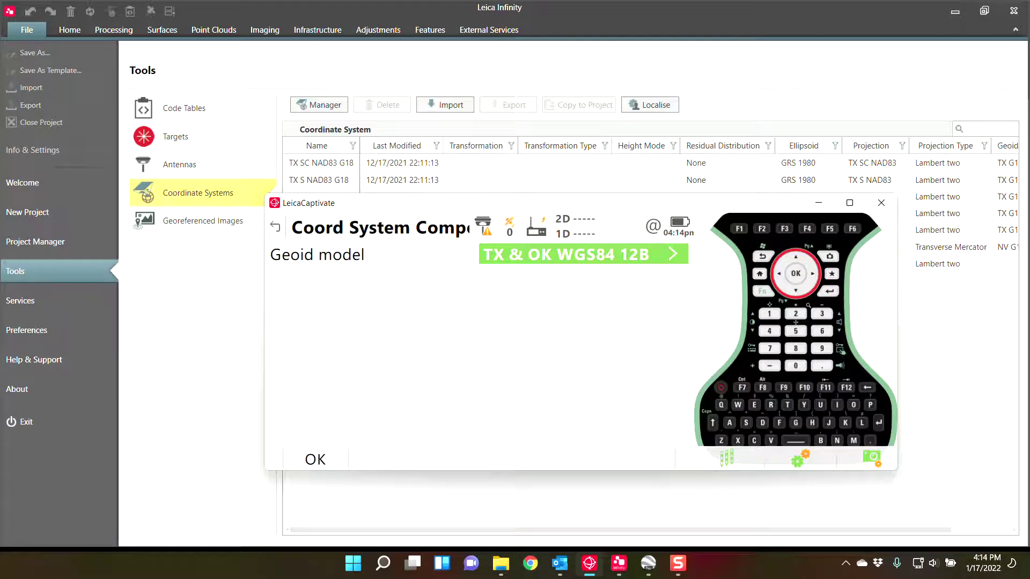
key("Return")
Match the common points 1000 and 1001 in position only, with height matching off.
key("Return")
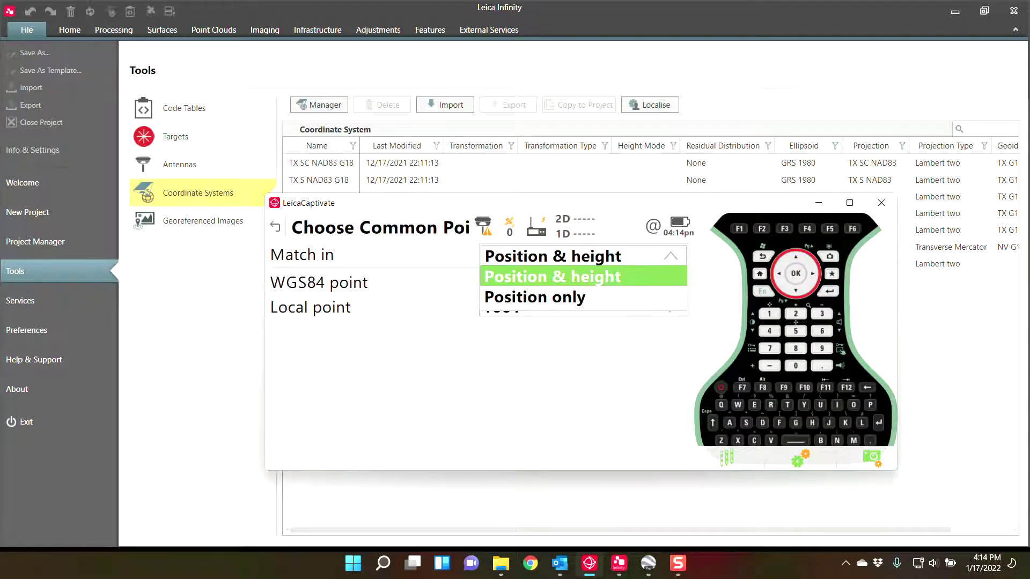
key("Down")
key("Return")
left_click(486, 336)
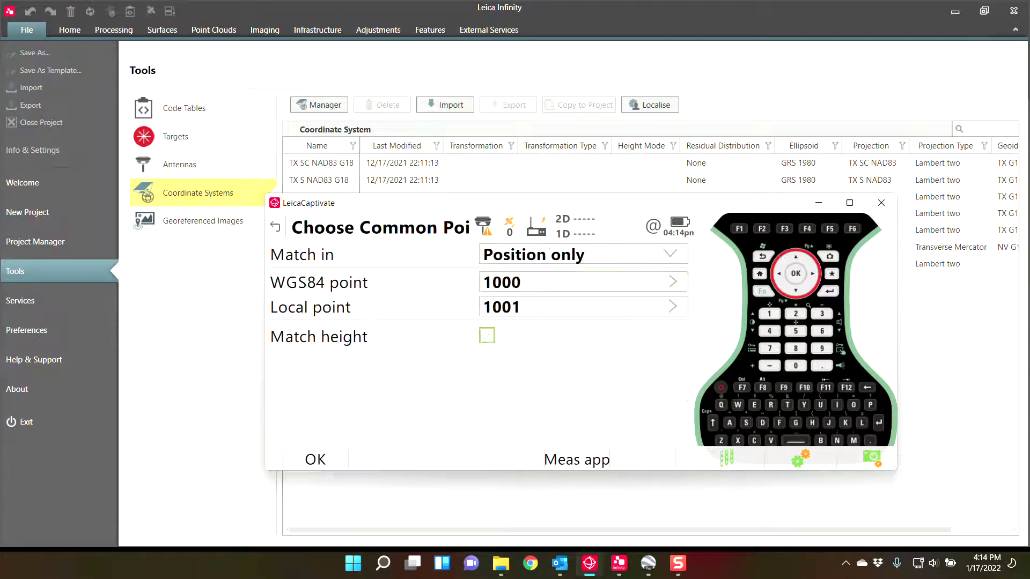
key("F1")
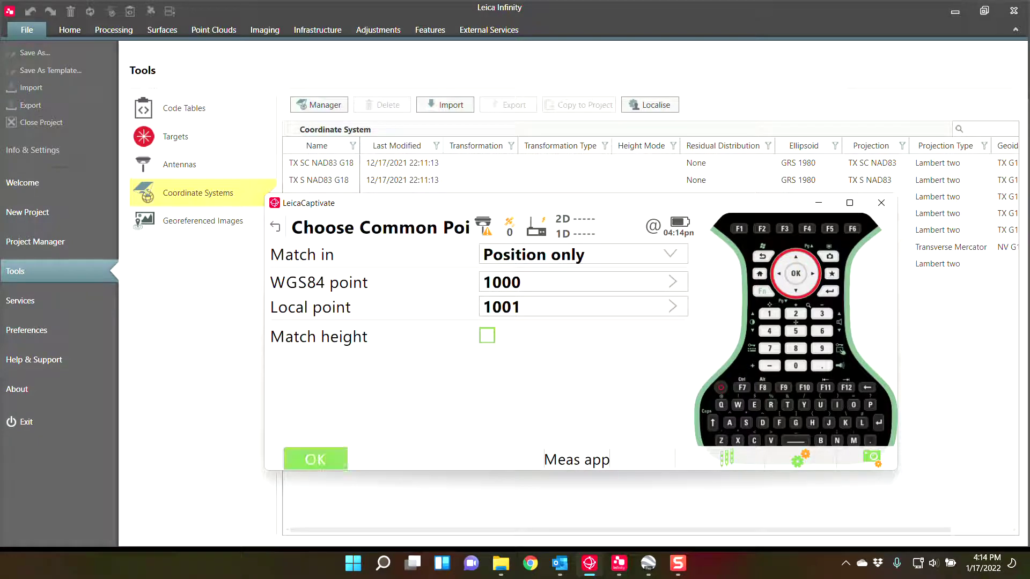
Choose Convergence angle as the rotation method, leave the coordinate system wizard, and go back to Leica Infinity.
key("Return")
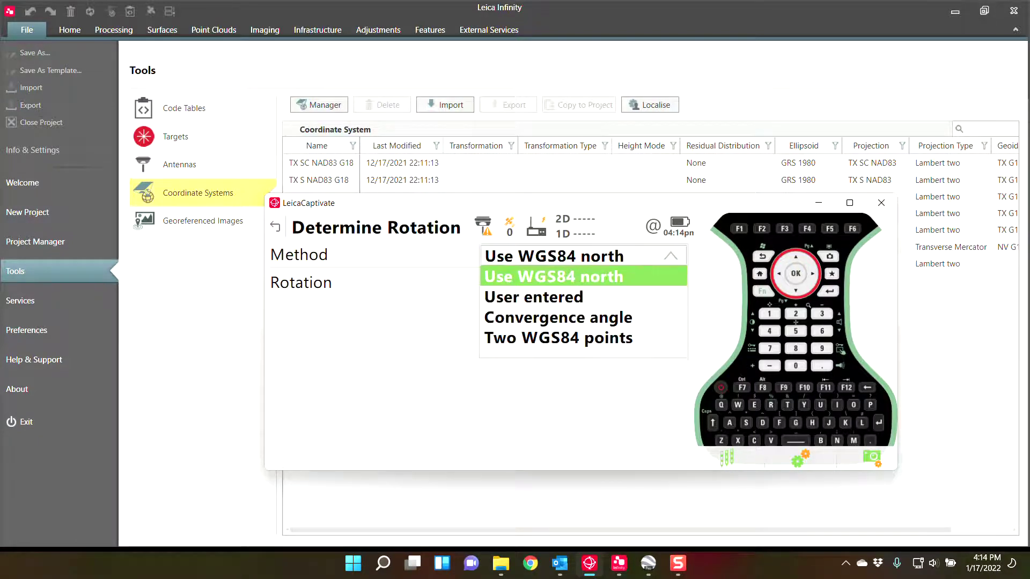
key("Down")
key("Down")
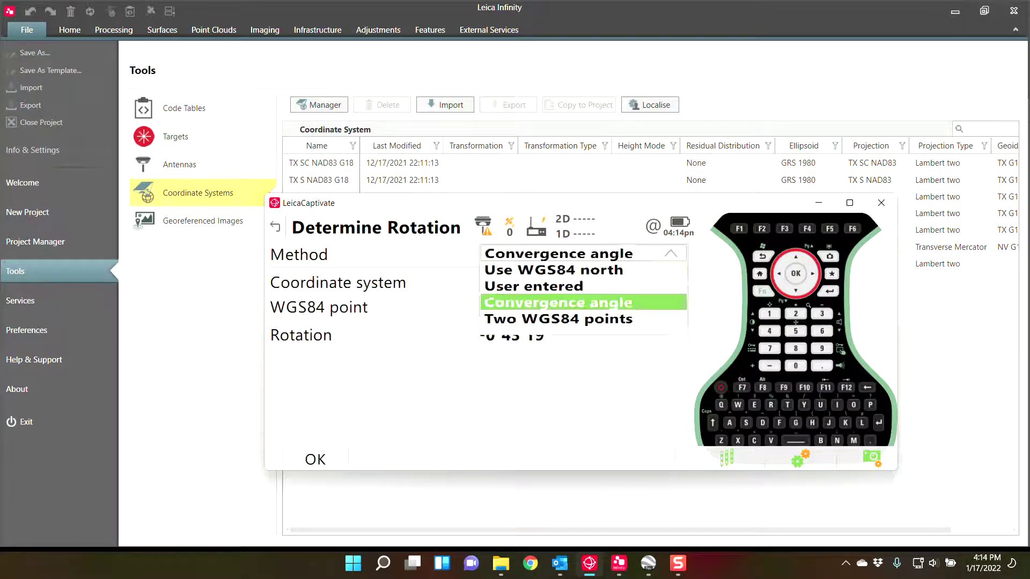
key("Return")
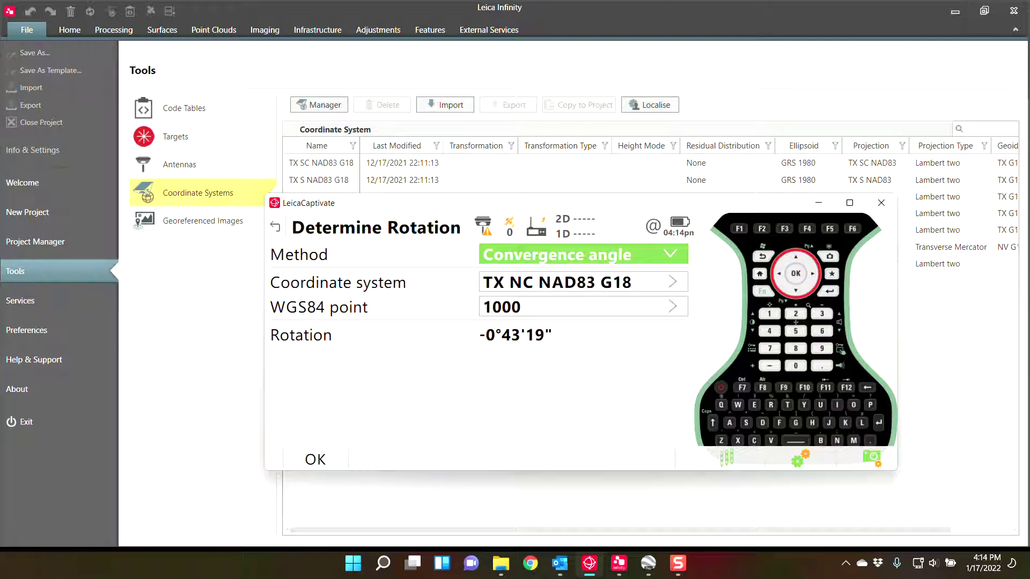
left_click(759, 274)
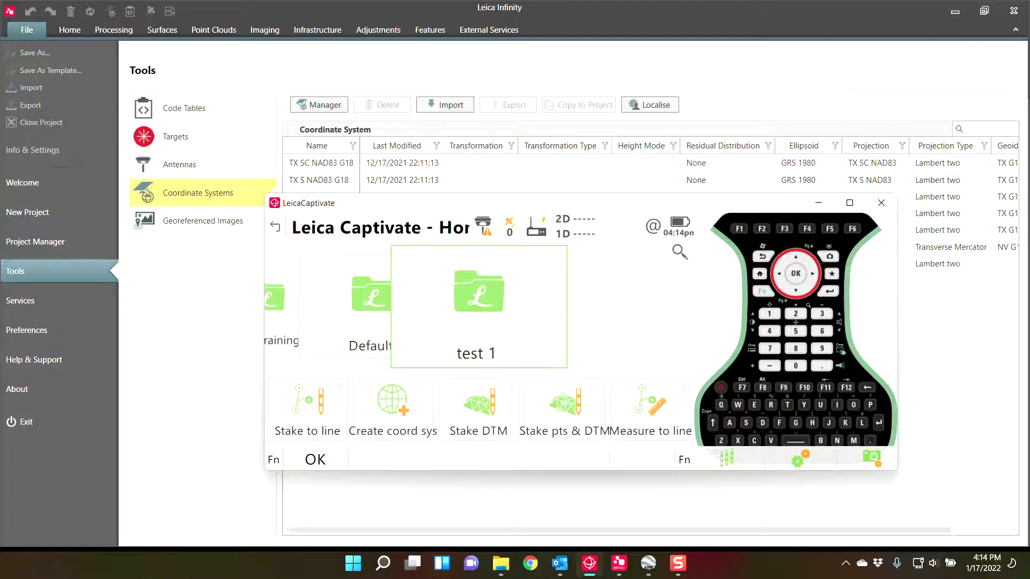
left_click(818, 203)
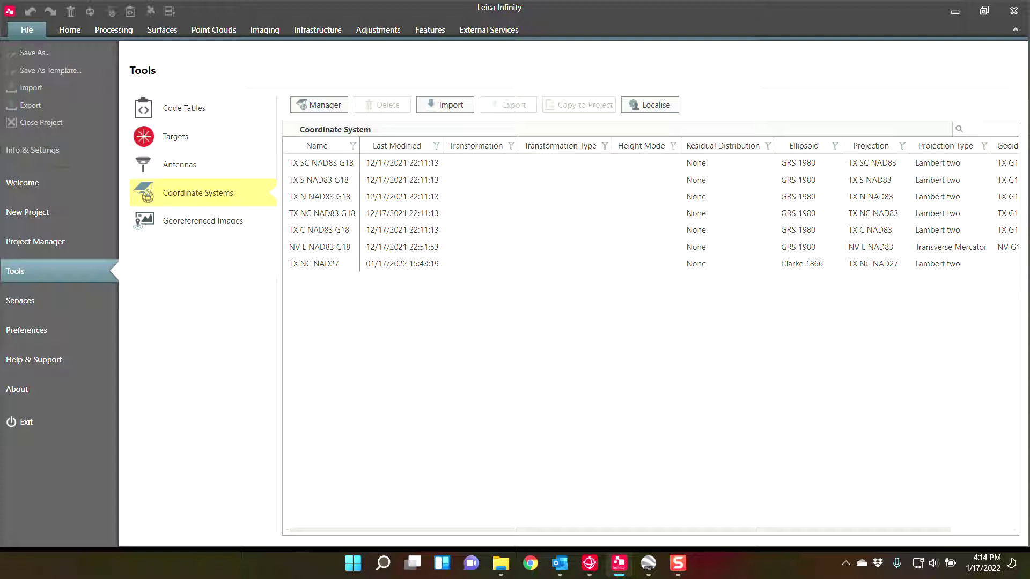
Examine the contents of the NGS Binary Geoid18 and Leica EXE 07Dec19 folder in File Explorer, and close it.
left_click_drag(0, 193, 484, 146)
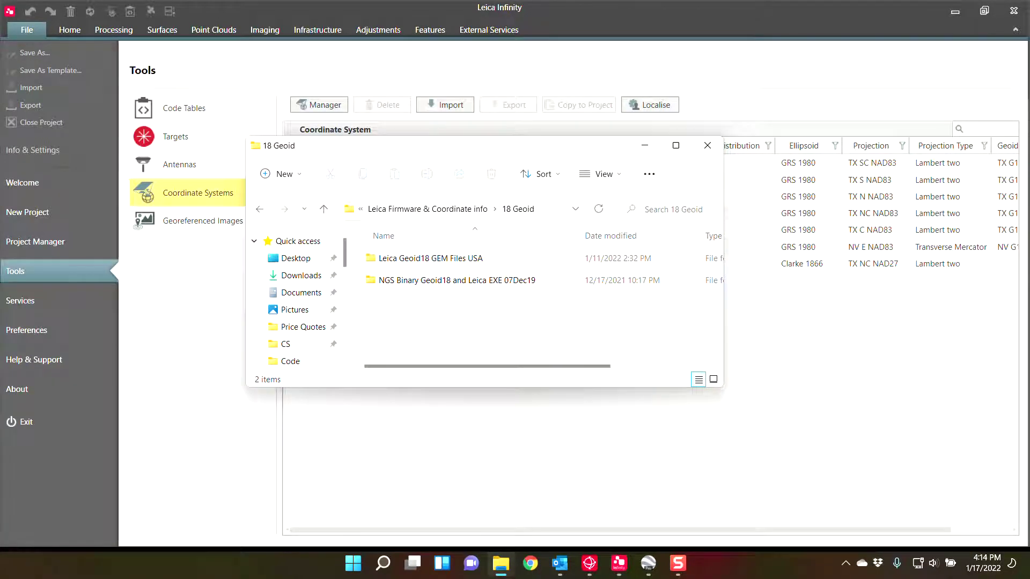
double_click(457, 280)
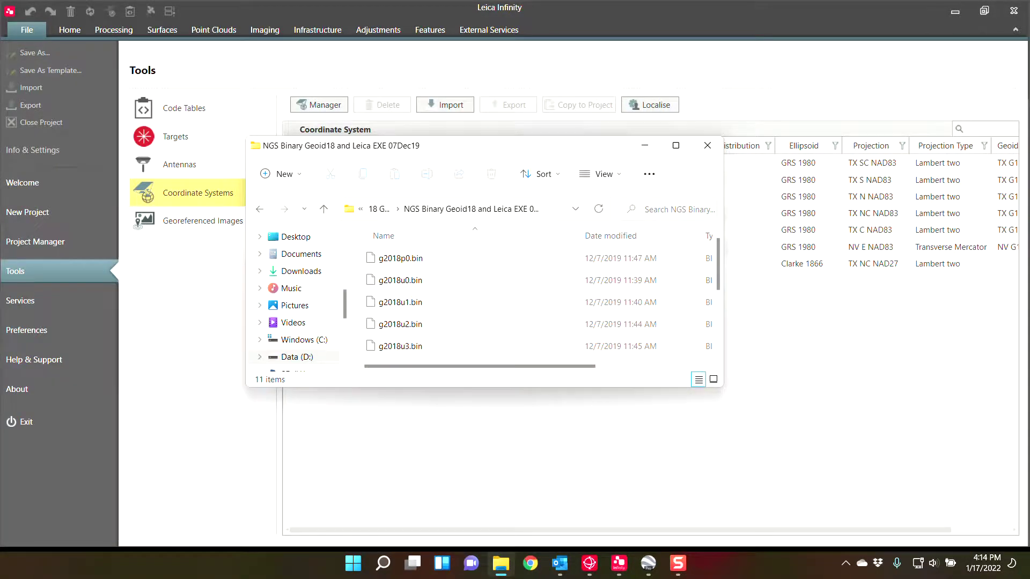
left_click(675, 145)
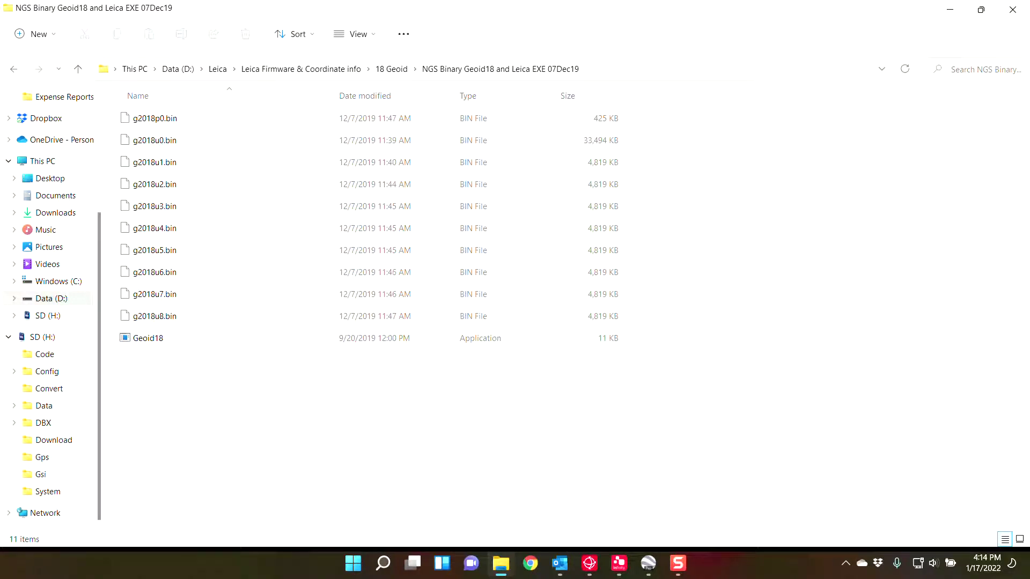
left_click(1012, 10)
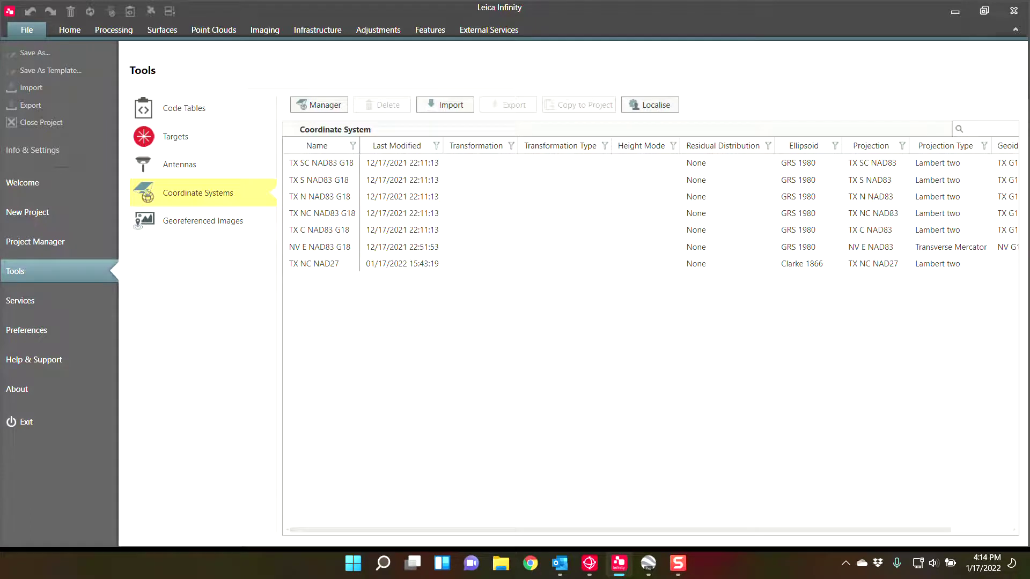
Open the Coordinate System Manager full screen and start a new geoid field file from a geoid model.
left_click(319, 105)
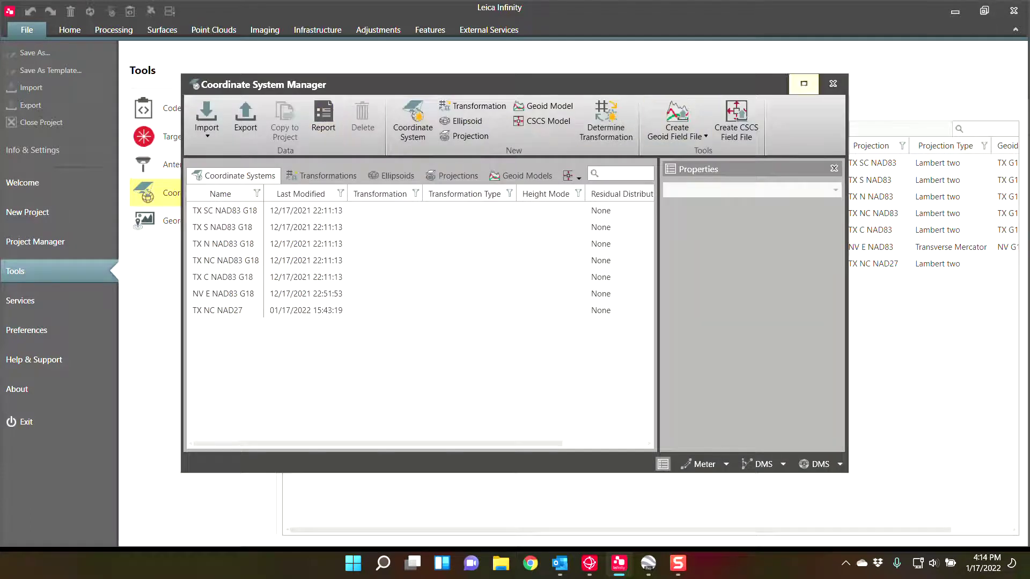
left_click(804, 83)
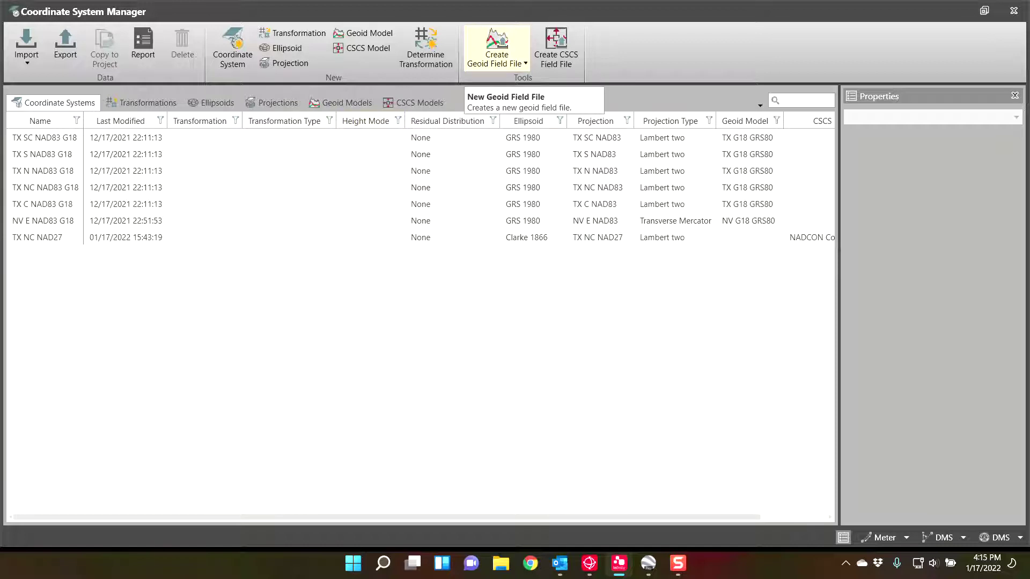
left_click(497, 54)
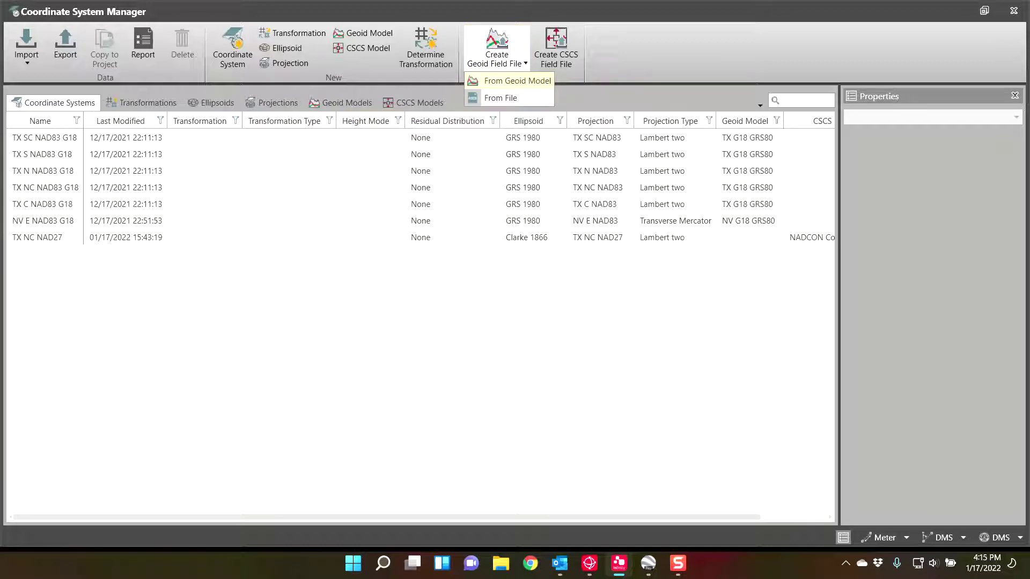
left_click(517, 80)
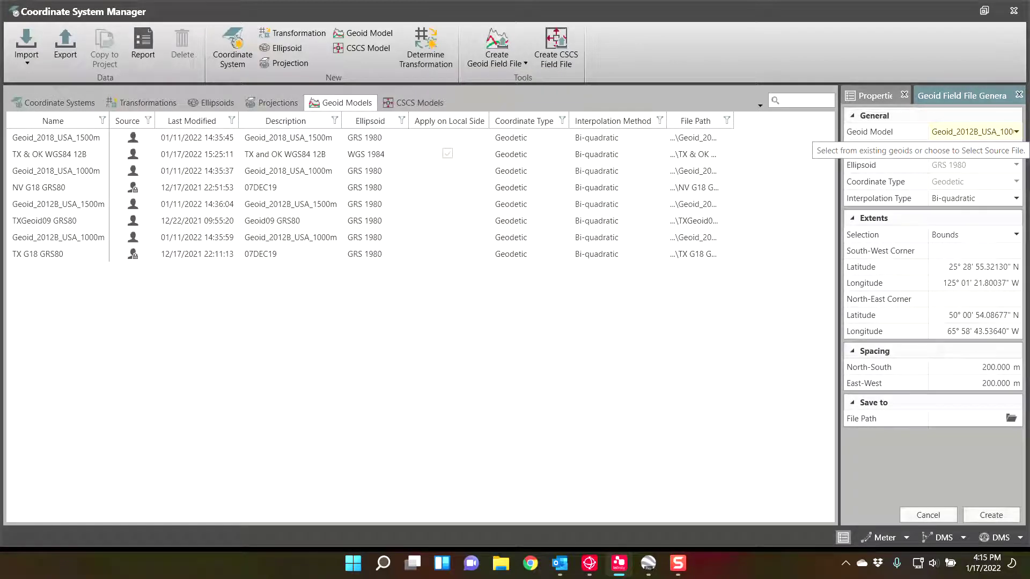
Use a source file as the geoid model, choosing Geoid18 from the NGS Binary Geoid18 and Leica EXE 07Dec19 folder.
left_click(971, 131)
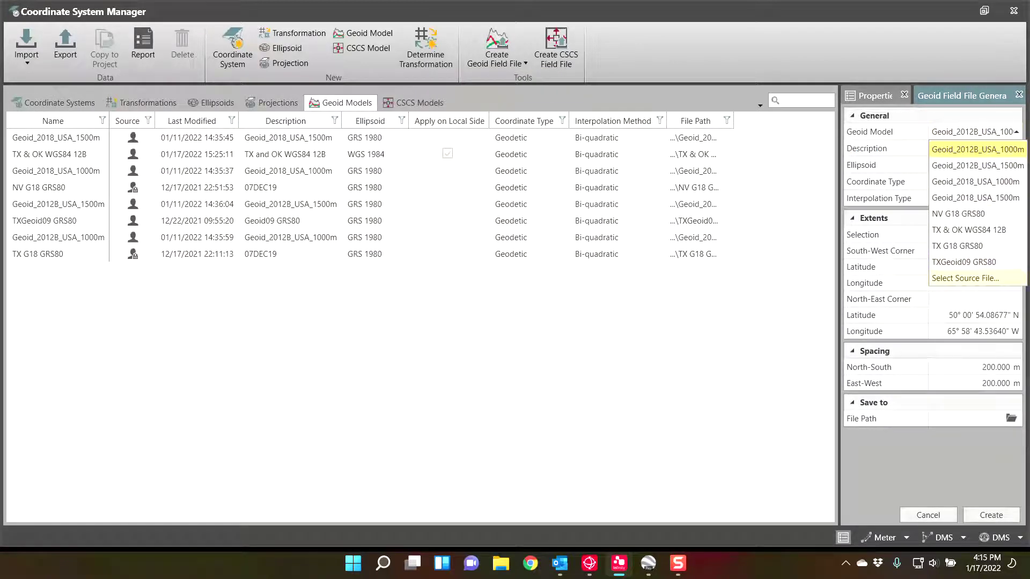
left_click(978, 149)
left_click(974, 131)
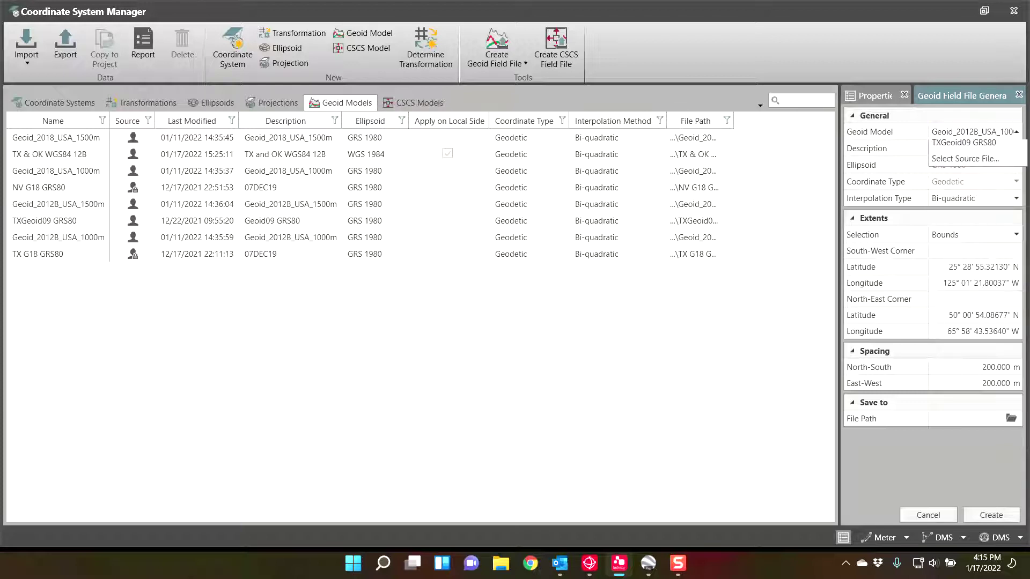
left_click(965, 278)
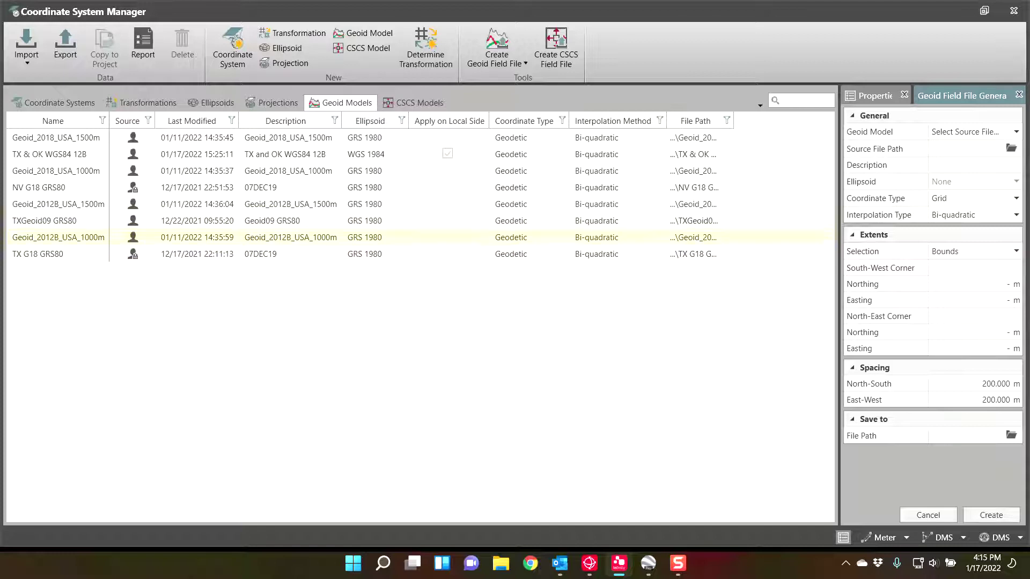
left_click(1011, 148)
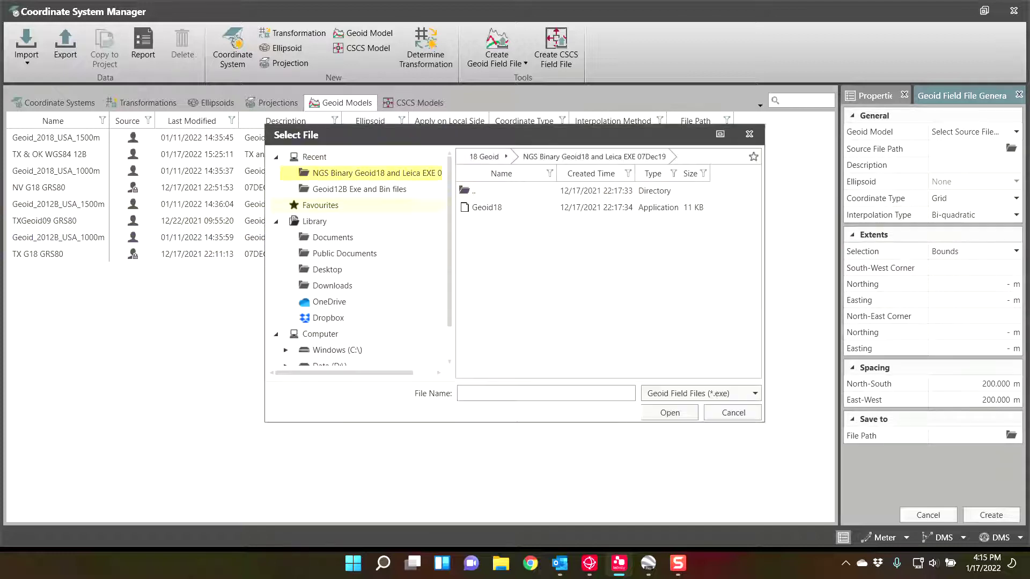
left_click(484, 157)
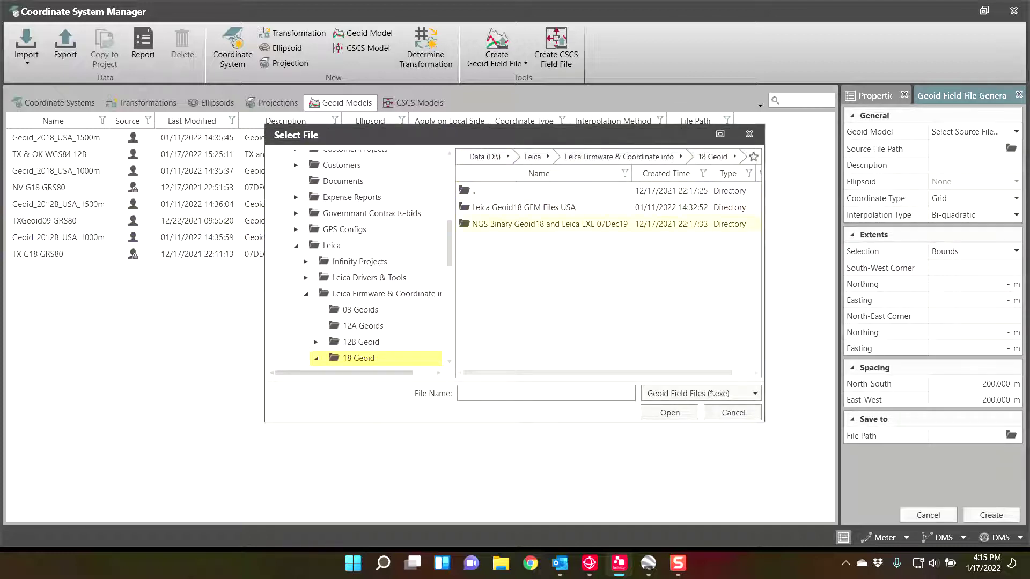
left_click(542, 224)
double_click(542, 223)
left_click(498, 207)
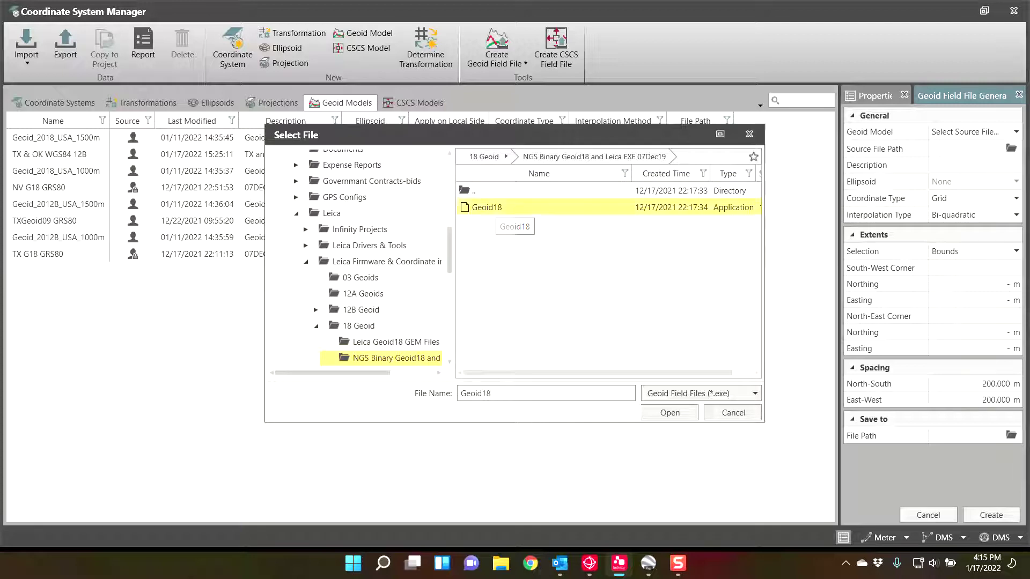
left_click(669, 412)
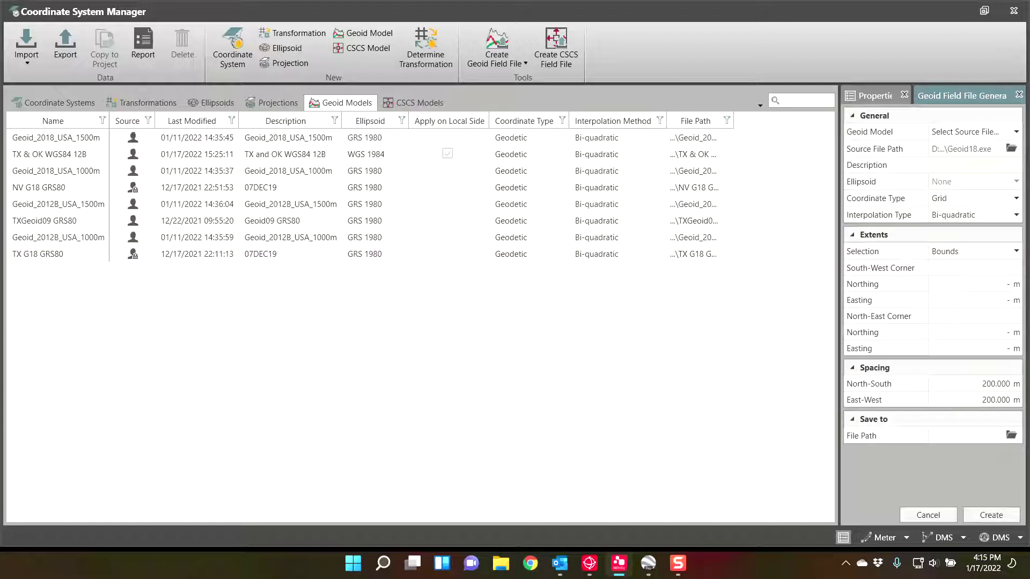
Describe the field file as TX and OK WGS84 18, with Geodetic coordinate type and WGS 1984 ellipsoid, applied on the local side.
type("TX and OK WGS84 18")
left_click(1016, 198)
left_click(948, 216)
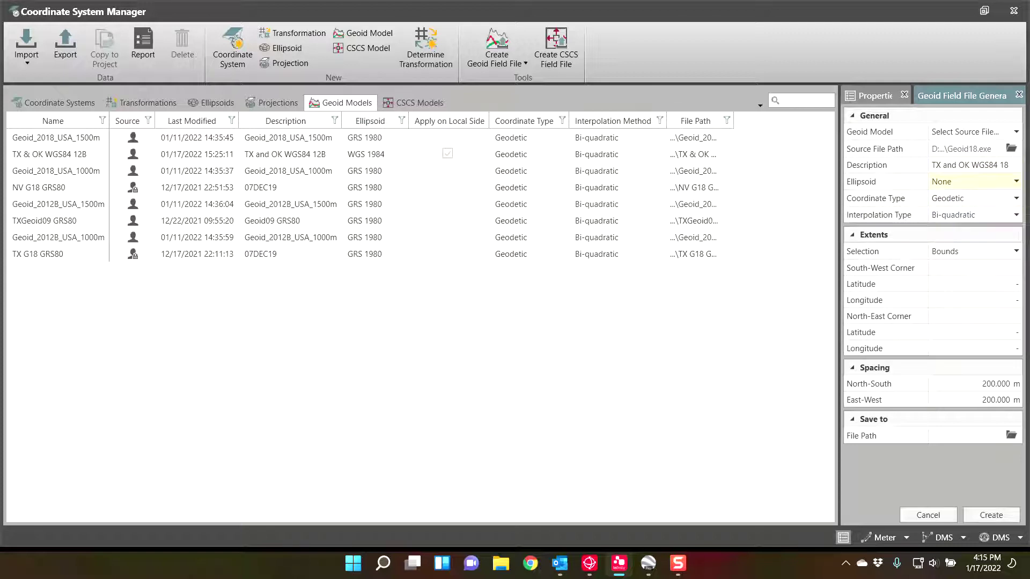
left_click(1016, 181)
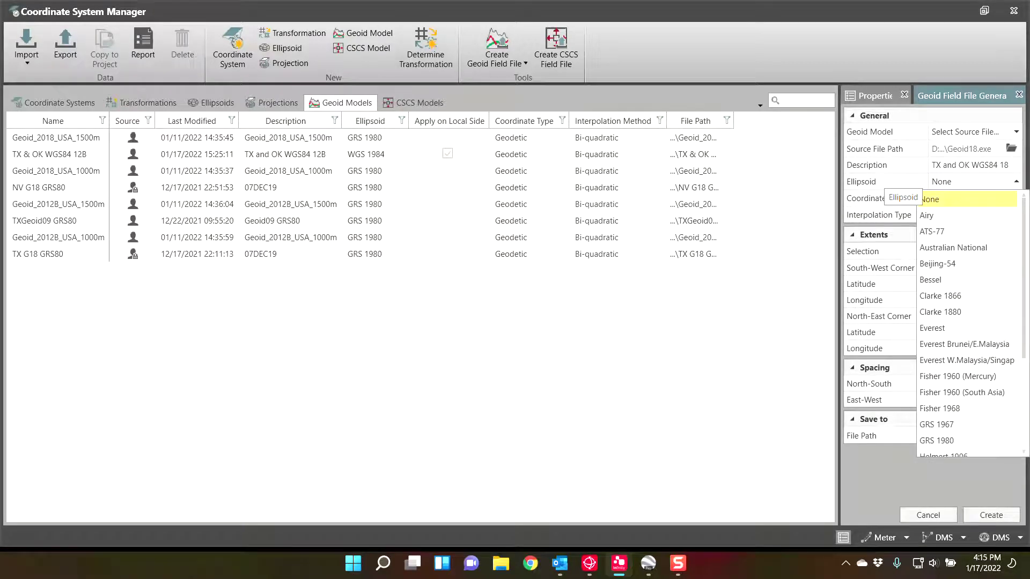
scroll(960, 311, "down", 4)
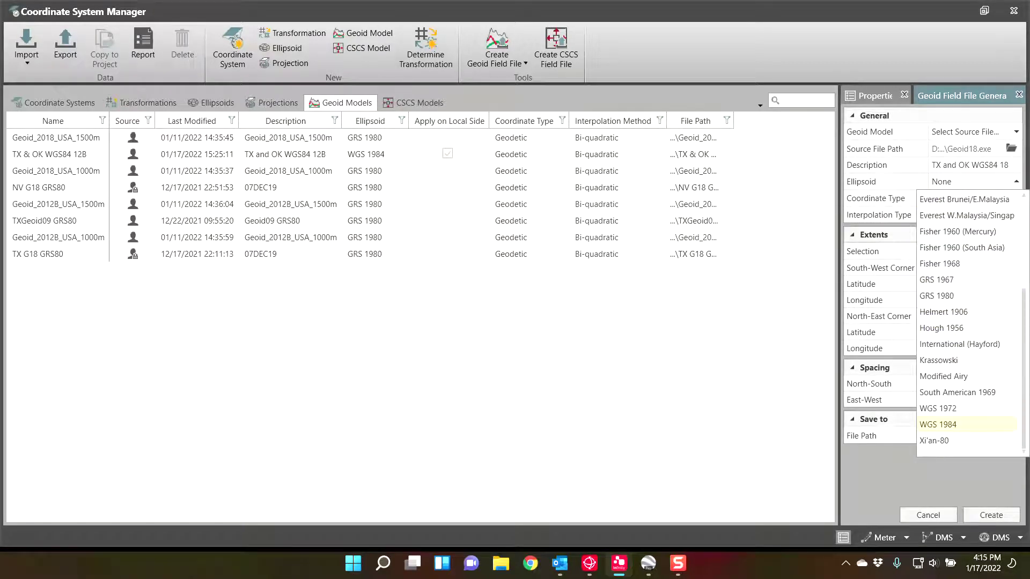
left_click(938, 424)
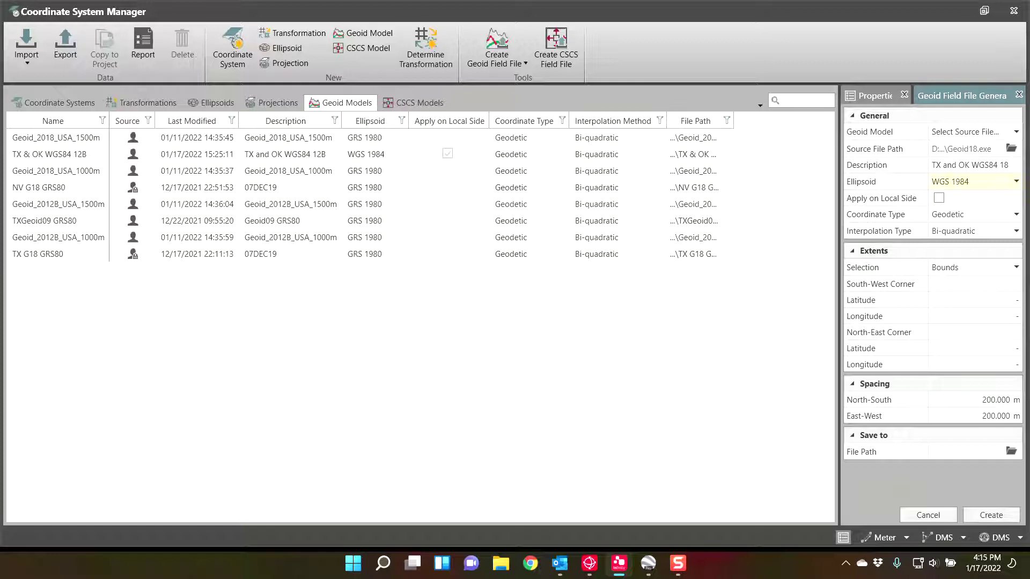
left_click(939, 198)
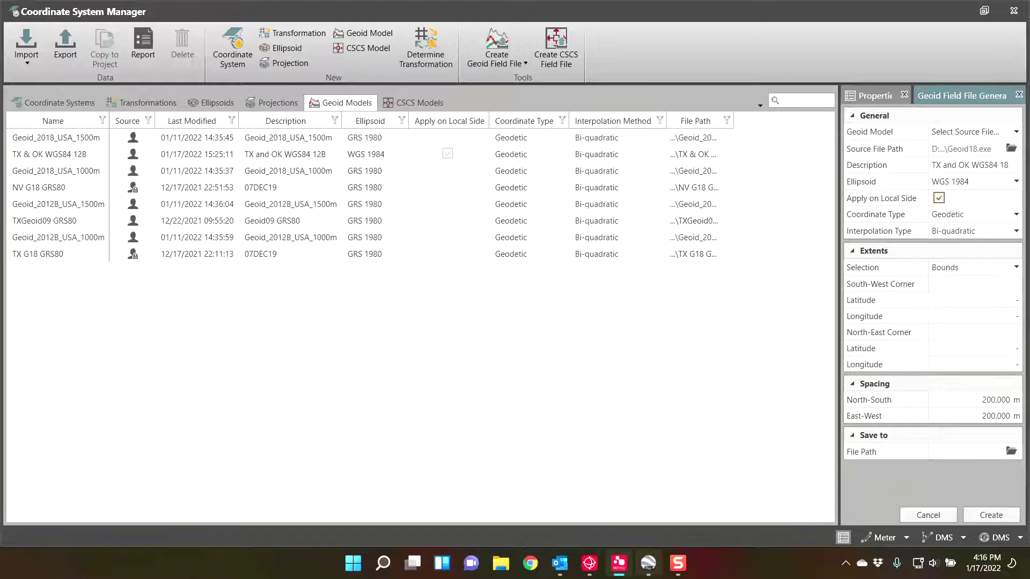
Switch to Google Earth Pro and copy the NE Corner placemark's latitude, 37°44'37.36"N, into the field file's North-East Corner latitude.
left_click_drag(0, 107, 444, 13)
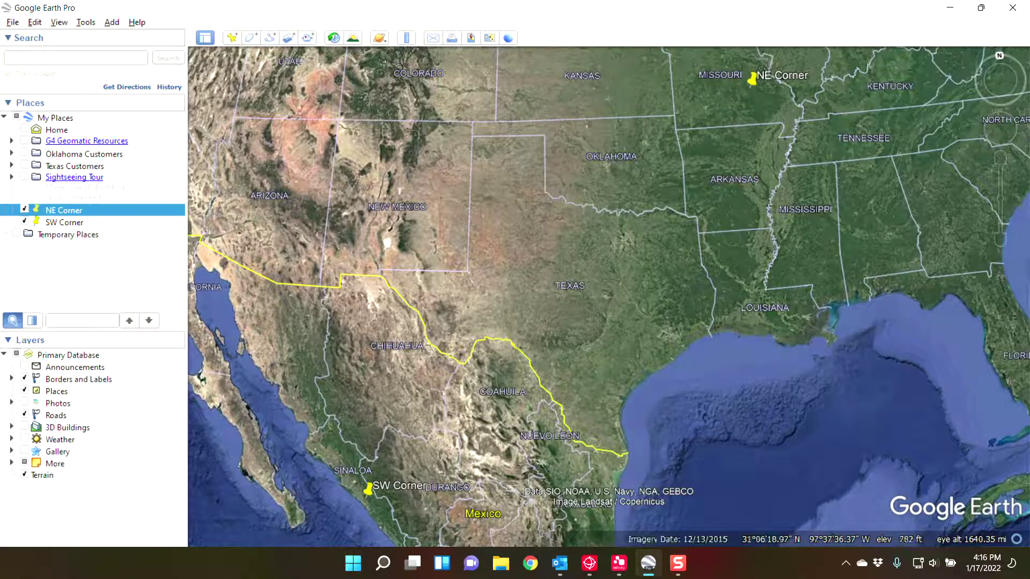
right_click(753, 78)
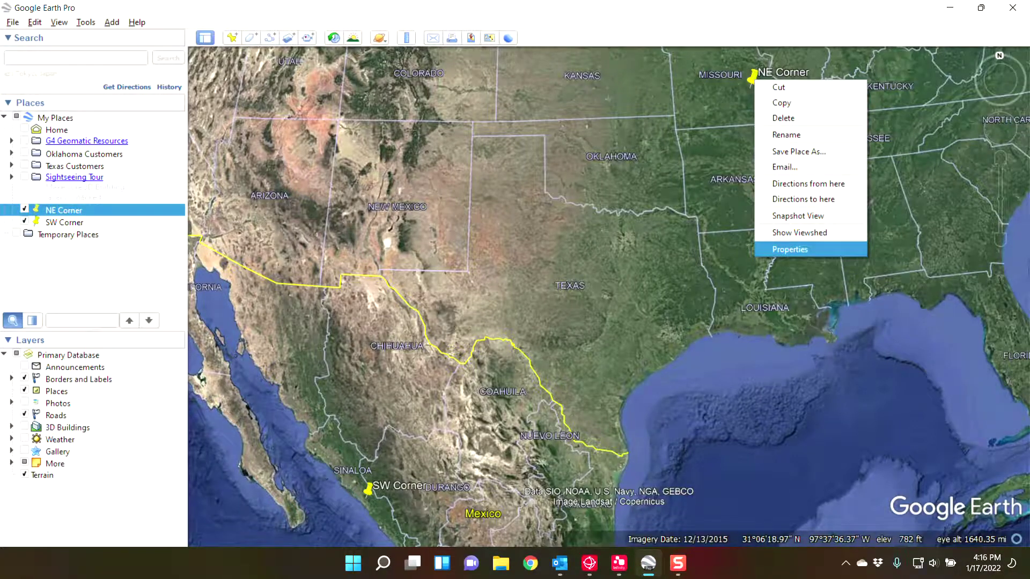
left_click(810, 250)
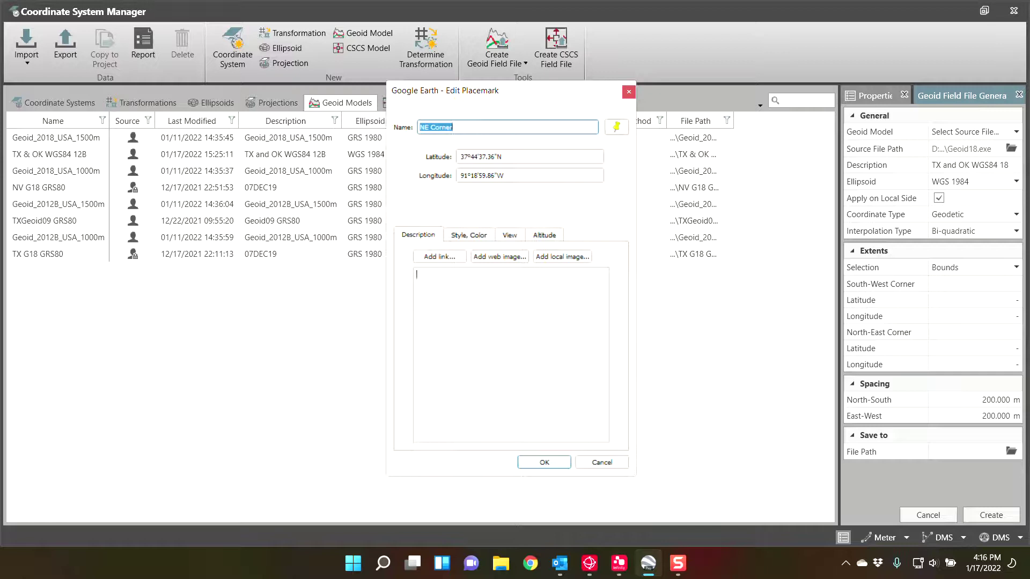
key("Tab")
key("ctrl+c")
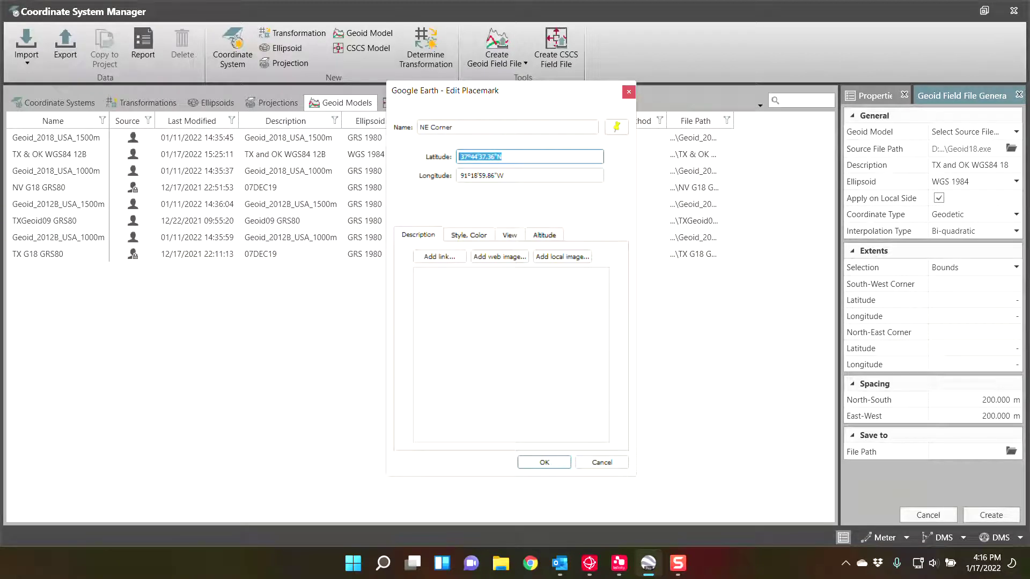
left_click(975, 348)
key("ctrl+v")
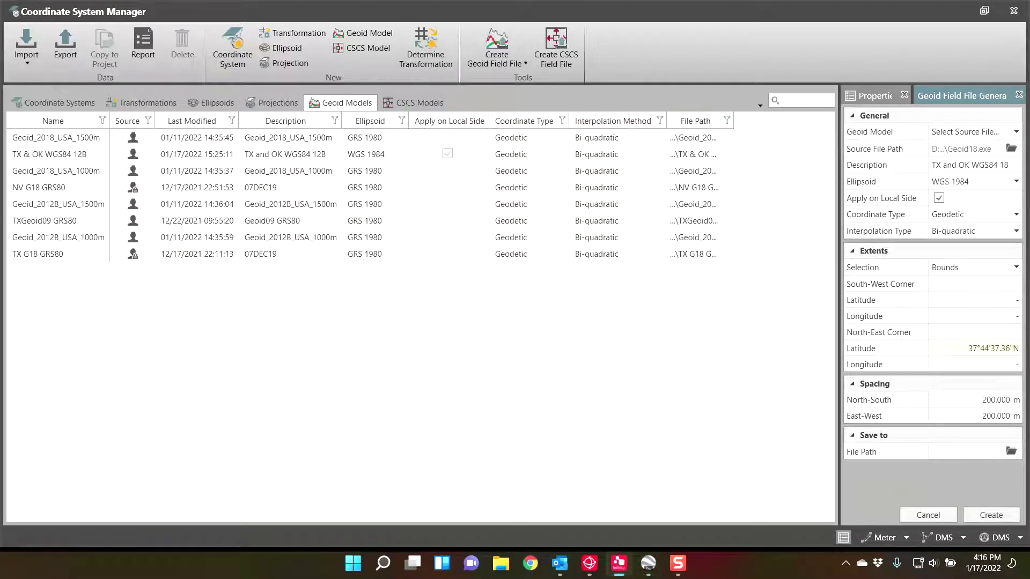
Copy the NE Corner placemark's longitude, 91°18'59.86"W, from Google Earth into the field file's North-East Corner longitude.
left_click(648, 563)
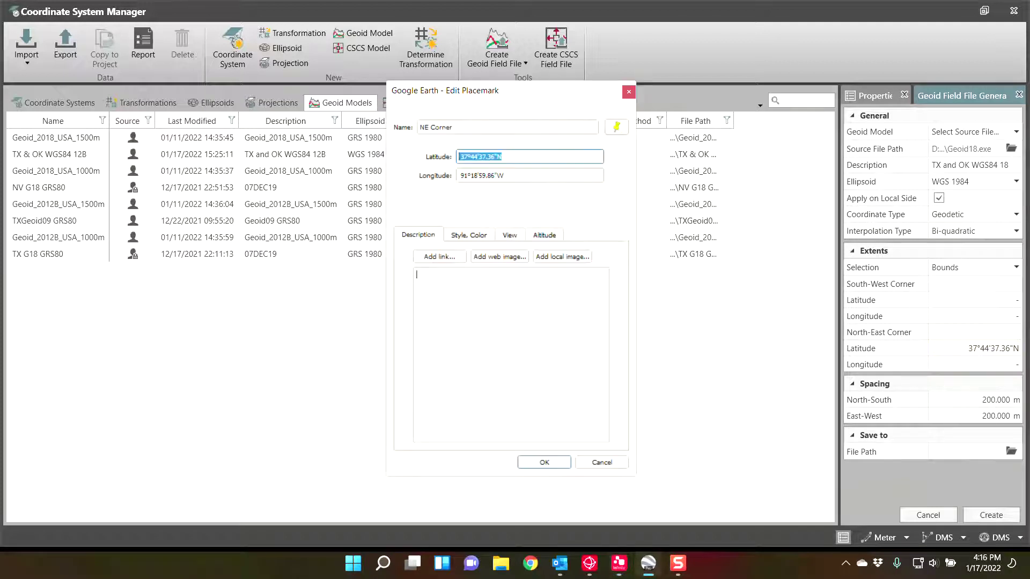
key("Tab")
key("ctrl+c")
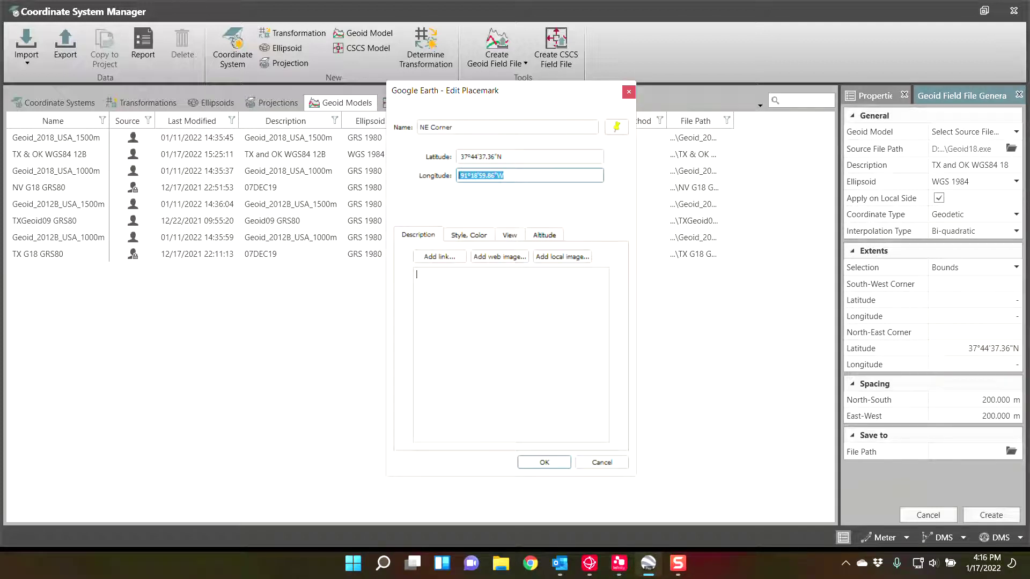
left_click(975, 364)
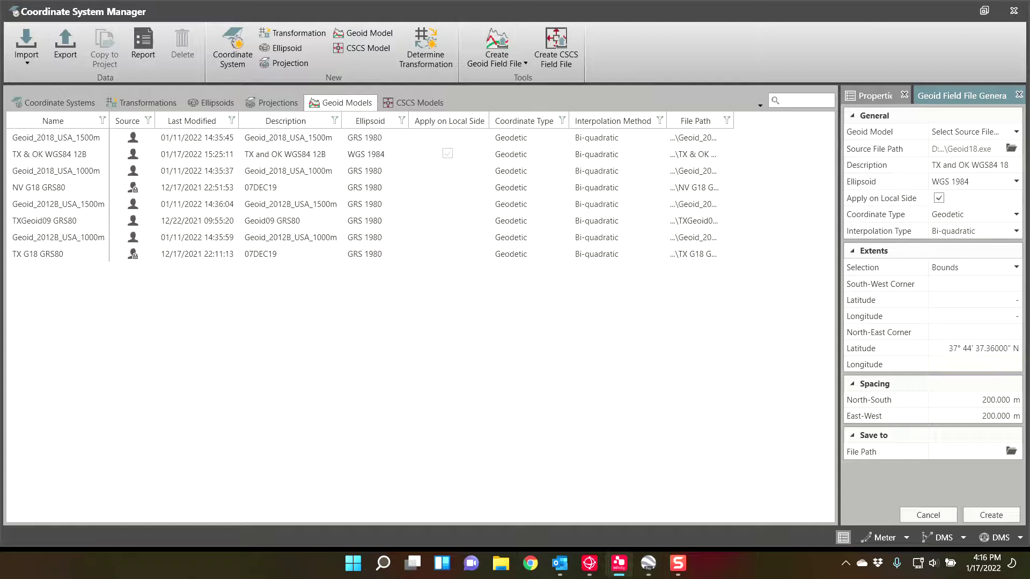
key("ctrl+v")
left_click(999, 348)
Copy the SW Corner placemark's latitude, 24°12'56.53"N, from Google Earth into the field file's South-West Corner latitude.
key("alt+Tab")
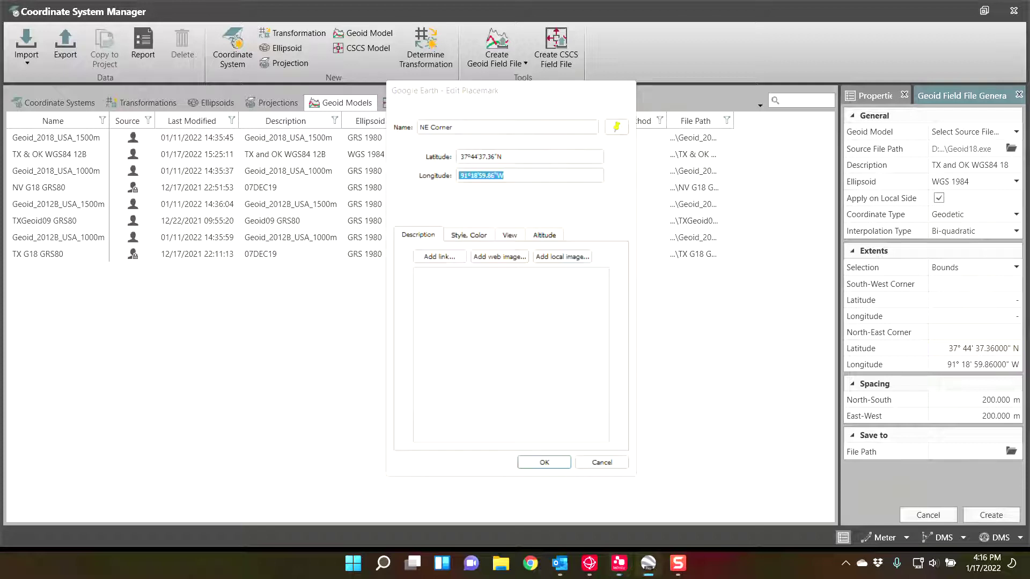
key("alt+Tab")
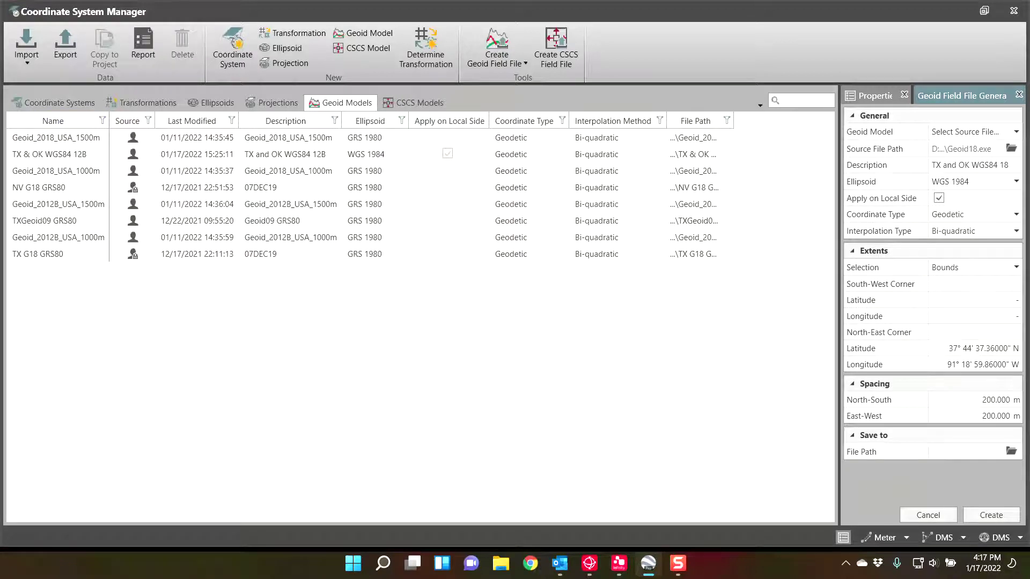
key("alt+Tab")
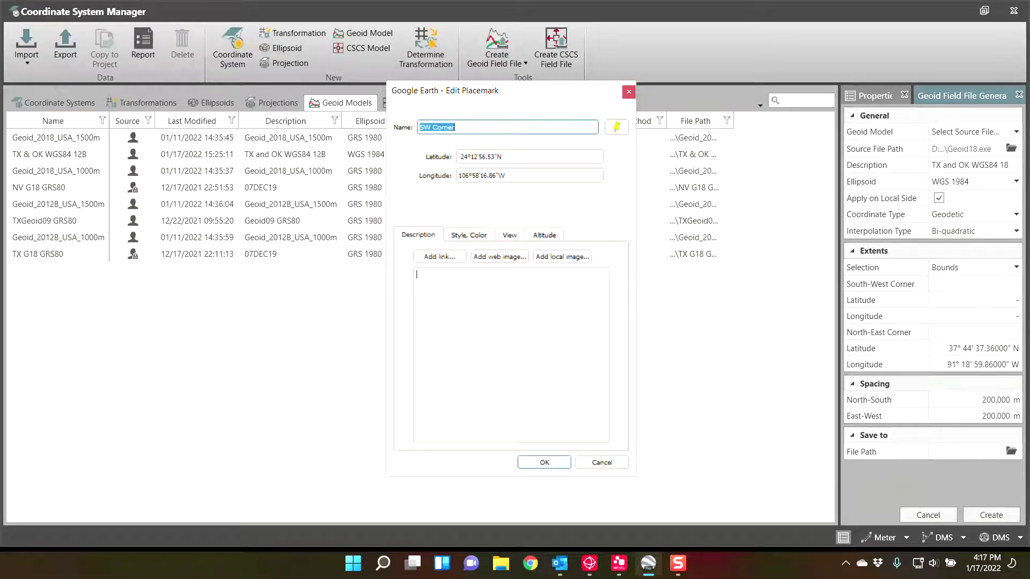
key("Tab")
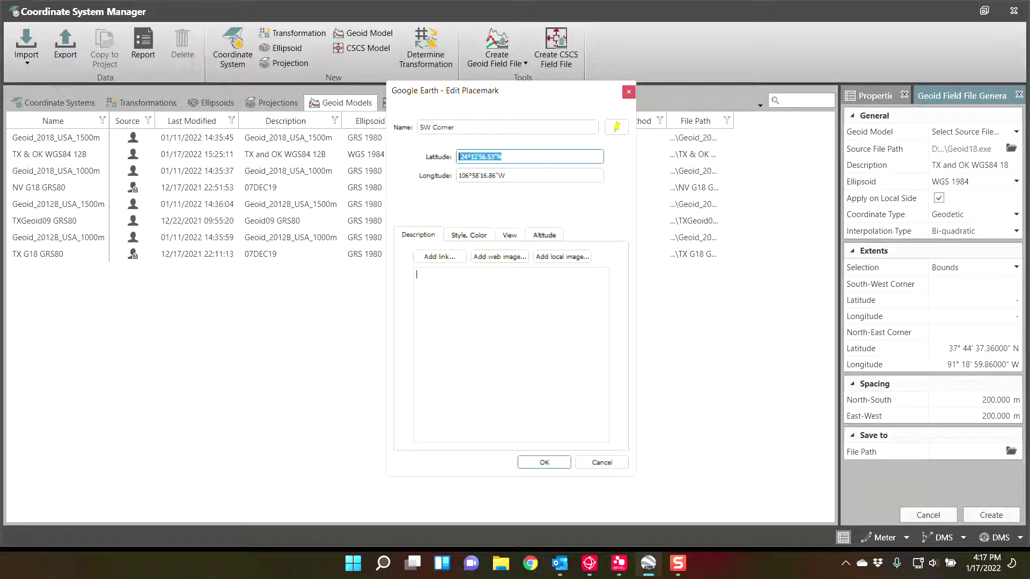
key("ctrl+c")
key("alt+Tab")
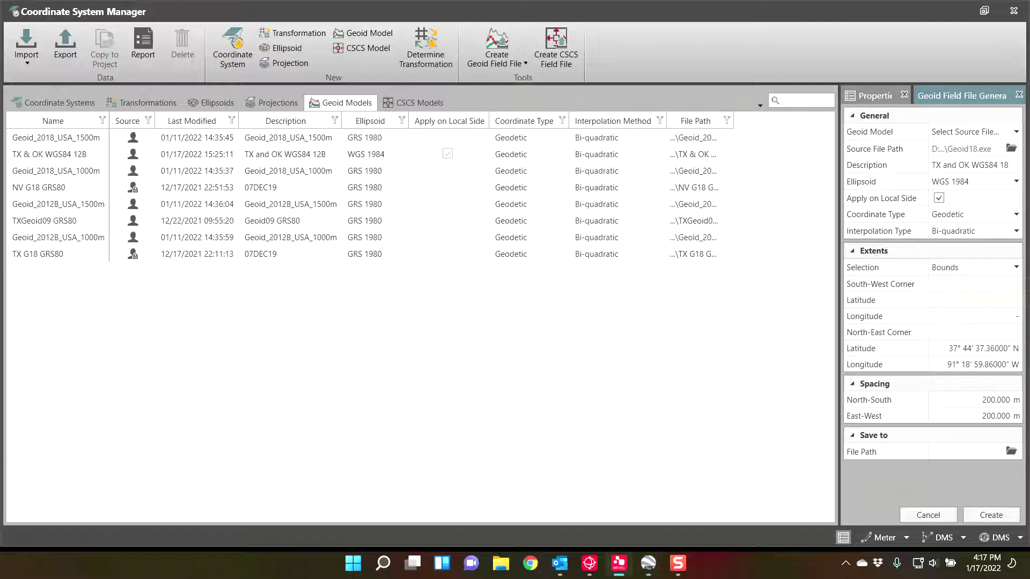
key("ctrl+v")
Copy the SW Corner placemark's longitude, 106°28'29.84"W, from Google Earth into the field file's South-West Corner longitude.
key("alt+Tab")
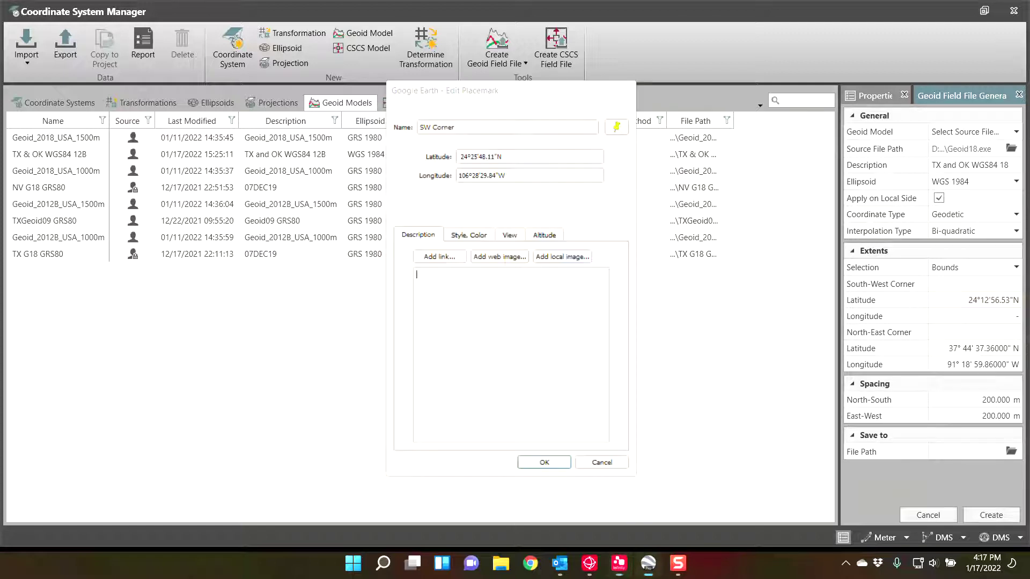
key("Tab")
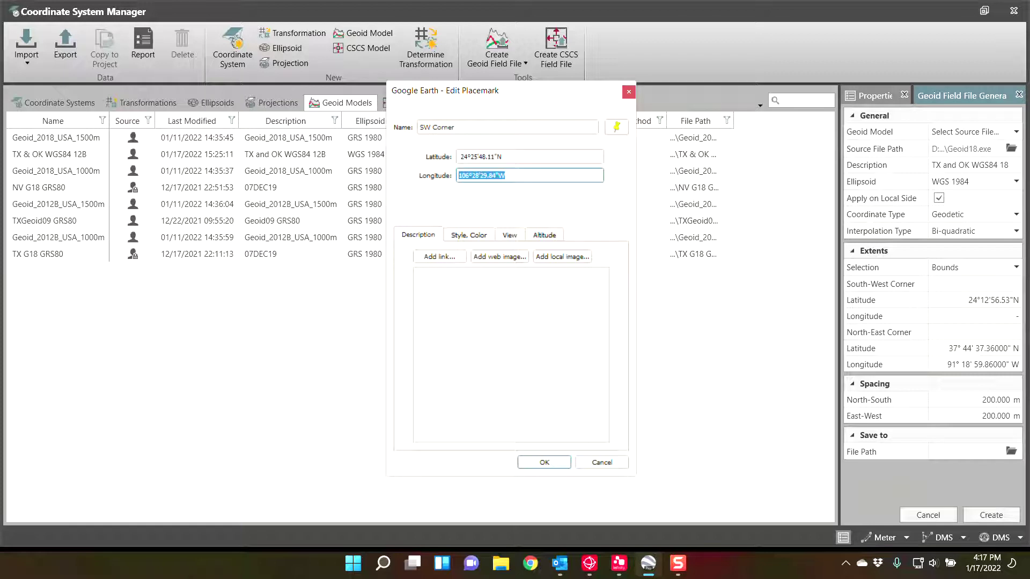
left_click(975, 316)
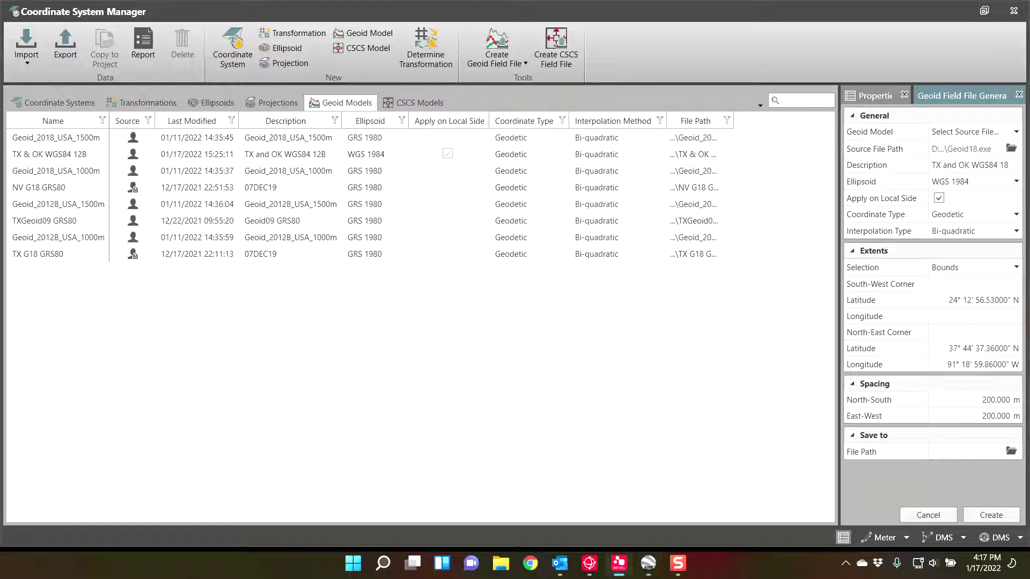
key("ctrl+v")
Review the available selection methods for the geoid field file's extents and keep Bounds.
left_click(975, 267)
key("Return")
key("alt+Down")
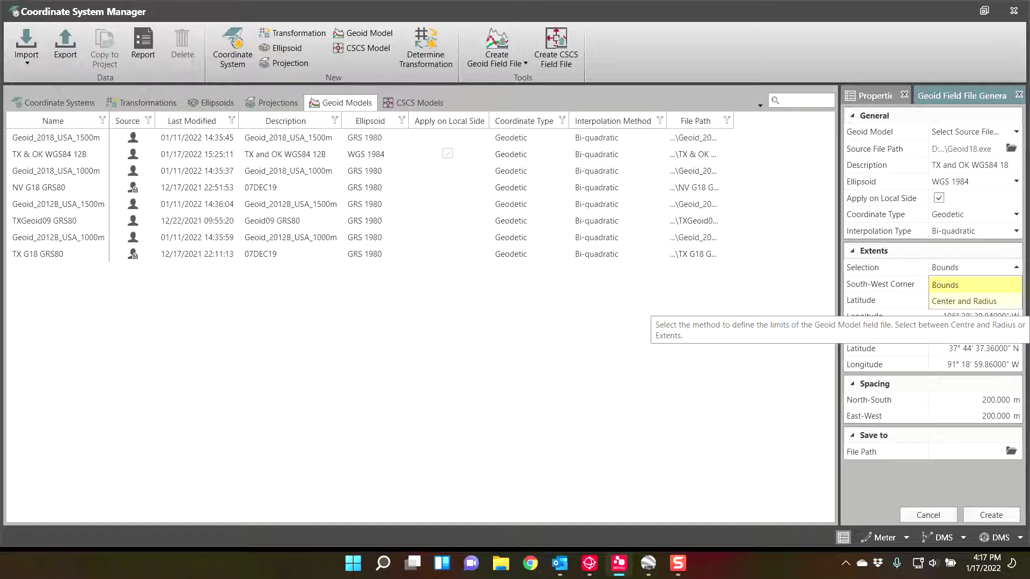
key("Return")
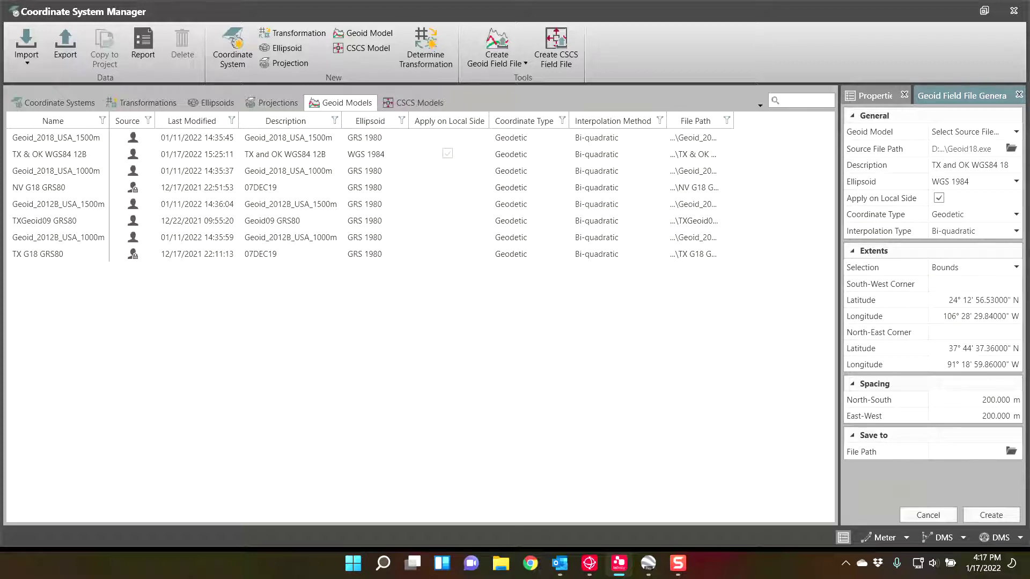
Set both the North-South and East-West grid spacing of the geoid field file to 1000 m.
left_click_drag(982, 400, 1011, 400)
type("1000")
key("Tab")
type("1000")
left_click(976, 399)
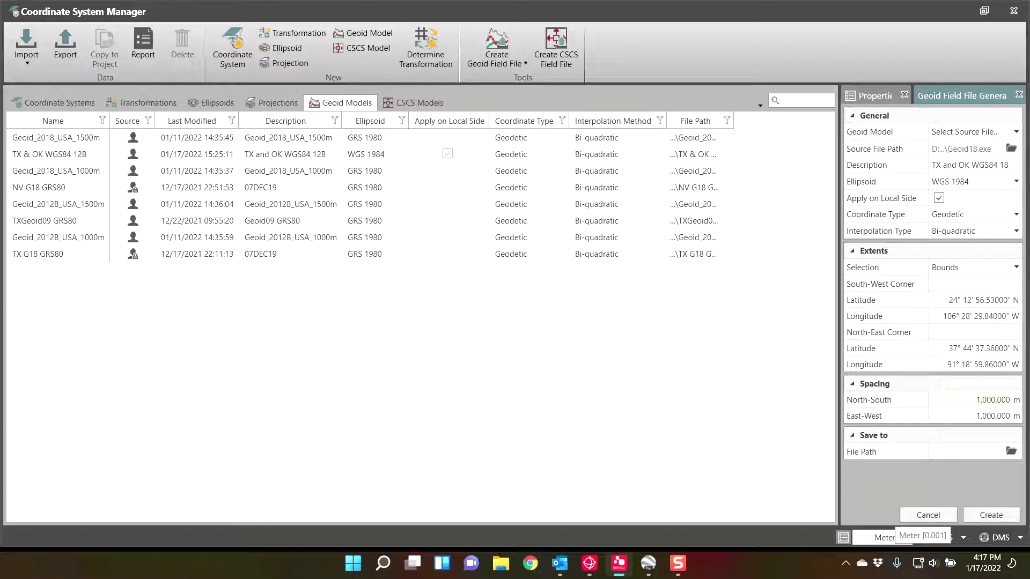
Try US Survey Feet [0.001] as the distance unit and settle on Meter [0.01] for the field file's spacing.
left_click(885, 537)
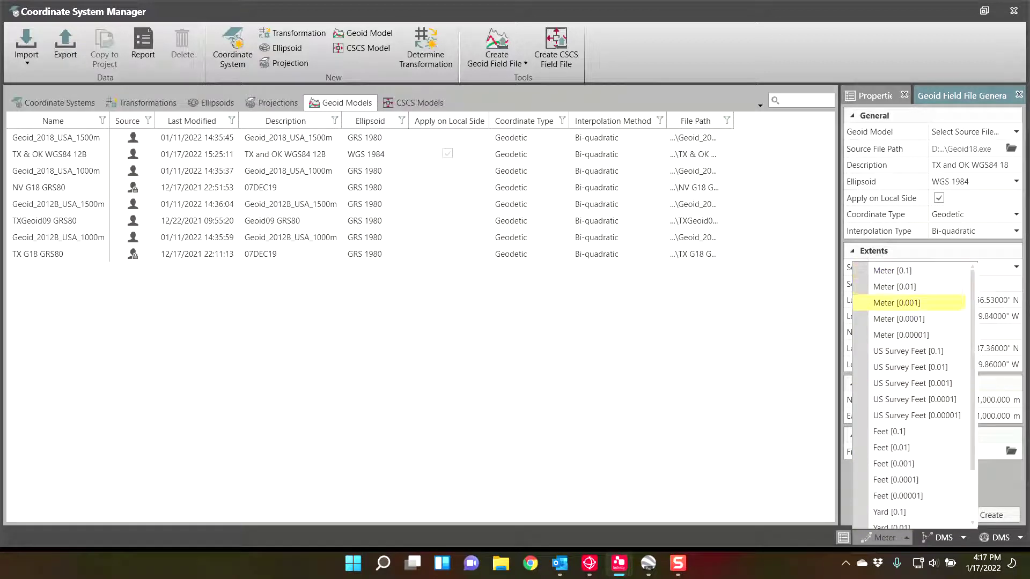
left_click(906, 286)
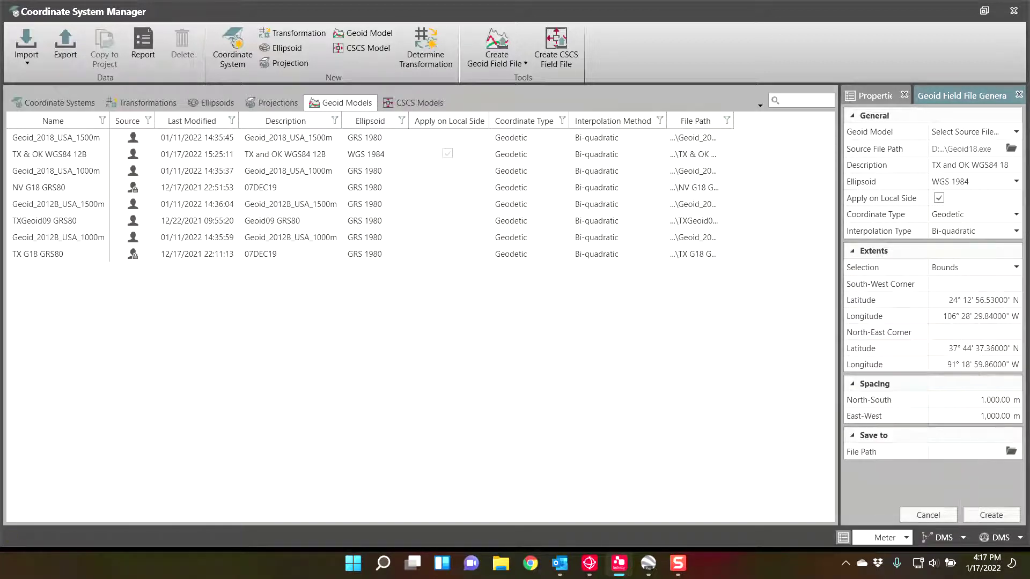
left_click(885, 538)
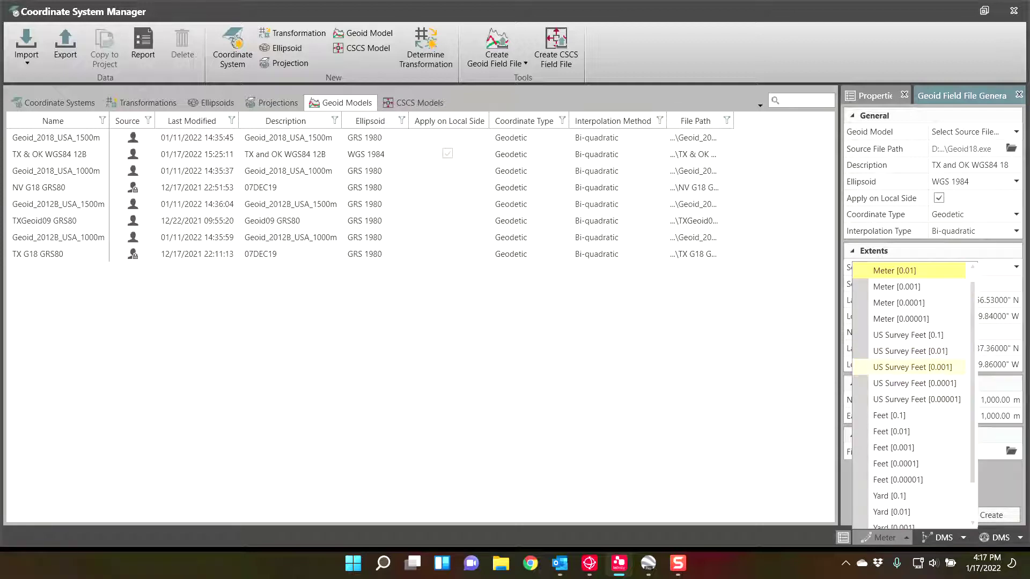
left_click(912, 367)
left_click(869, 537)
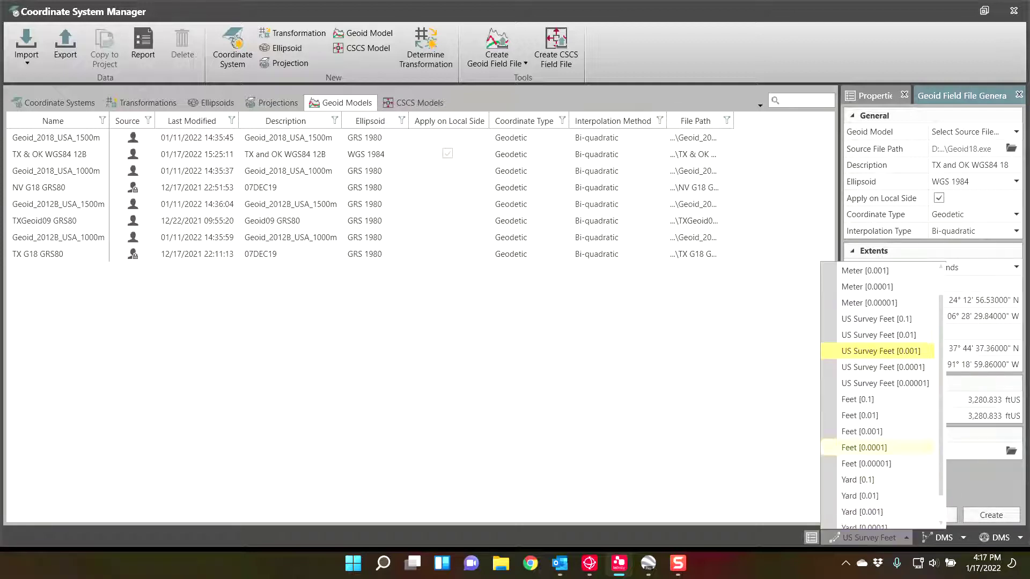
scroll(880, 271, "up", 1)
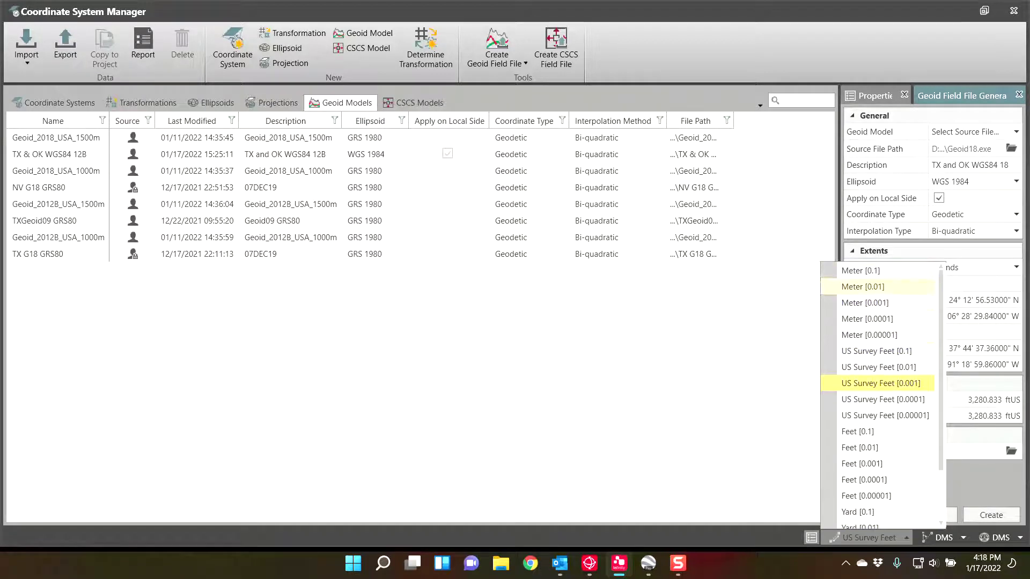
left_click(869, 286)
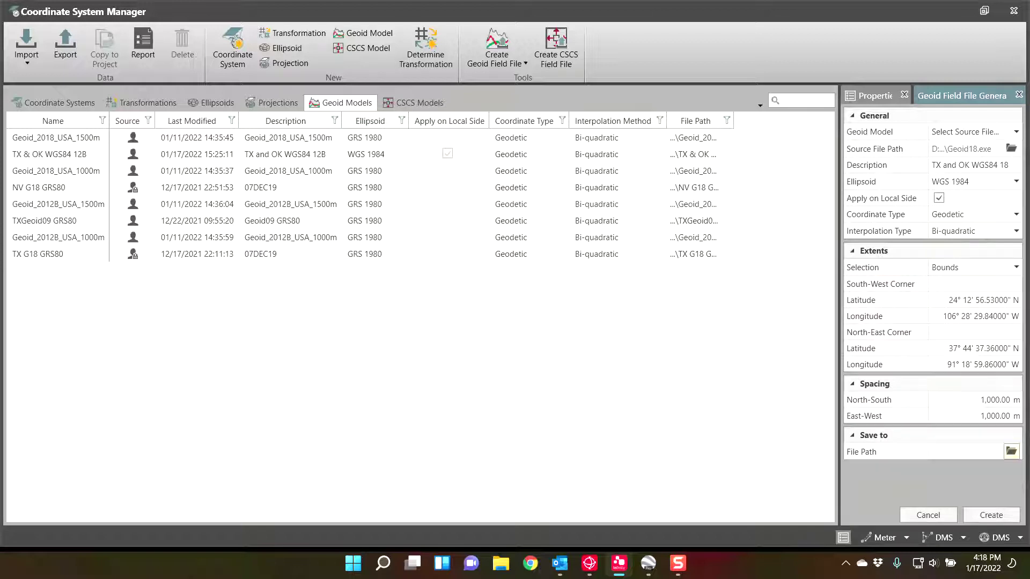
Browse to Leica > Leica Firmware & Coordinate info > Texas Coordinates on the Data (D:) drive as the field file's save location.
left_click(1011, 451)
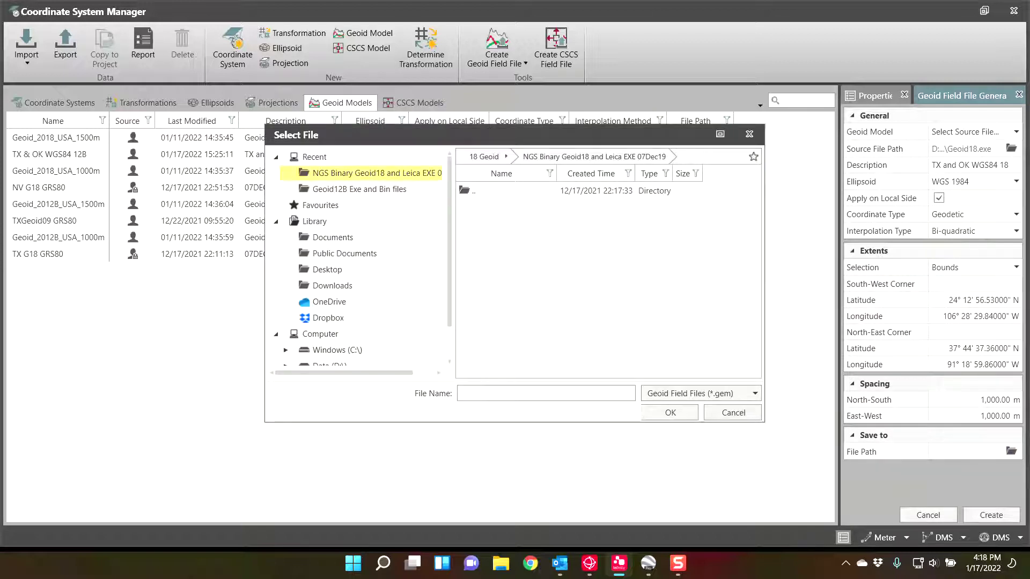
left_click(483, 157)
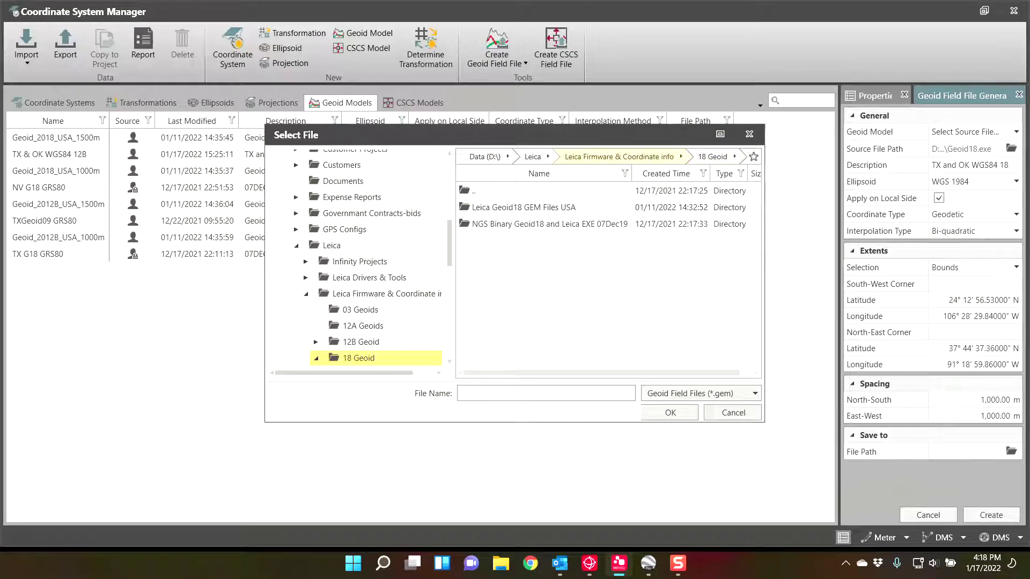
left_click(532, 157)
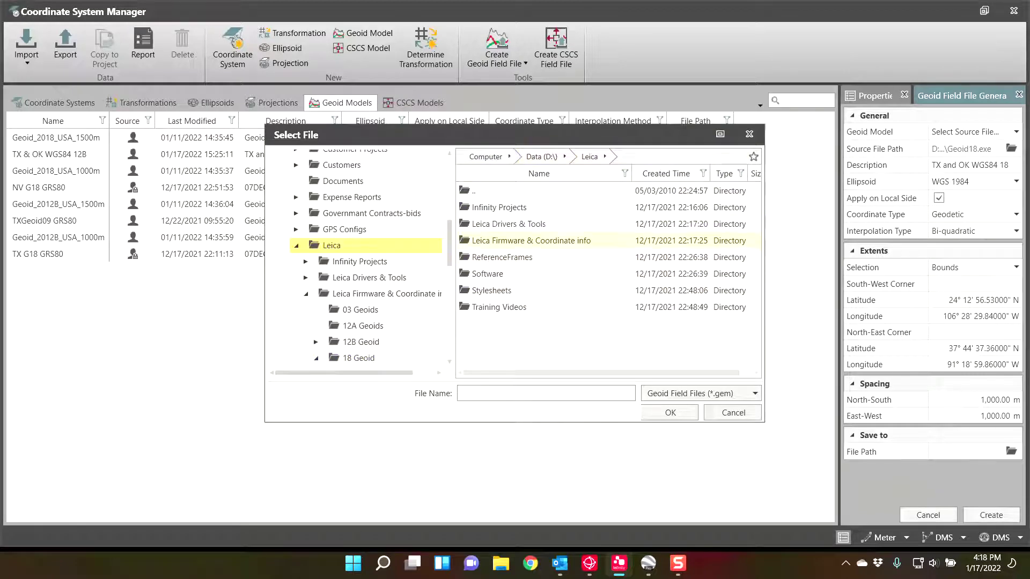
double_click(531, 241)
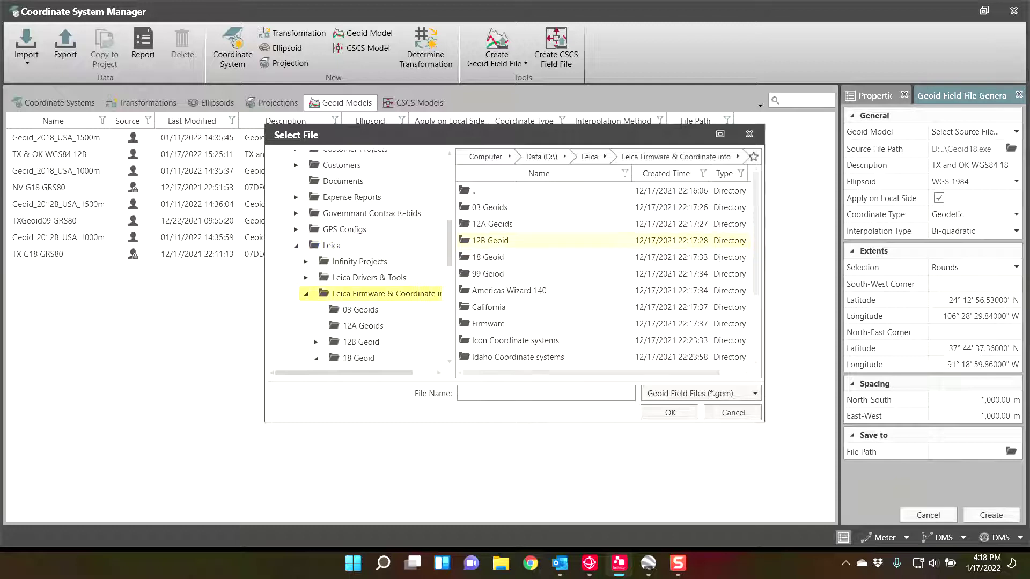
left_click(489, 304)
scroll(489, 300, "down", 2)
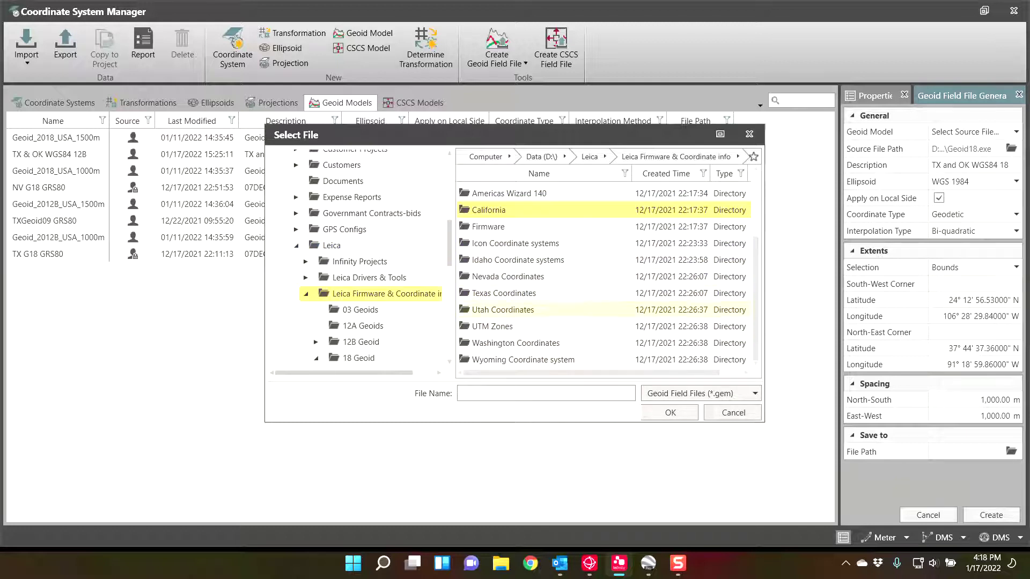
double_click(504, 292)
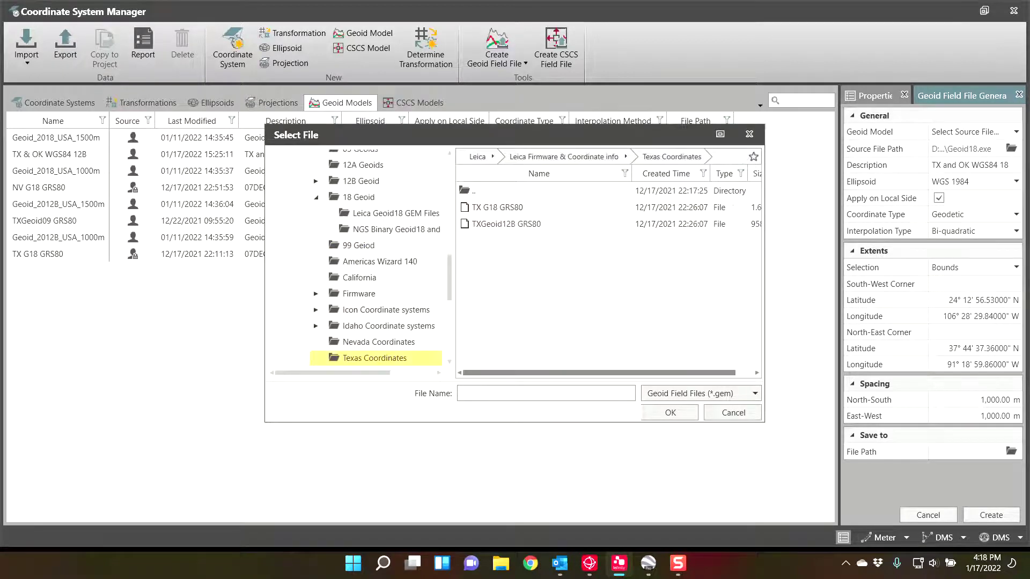
Name the output geoid field file TX & OK WGS84 G18 and accept it as the save path.
left_click(461, 393)
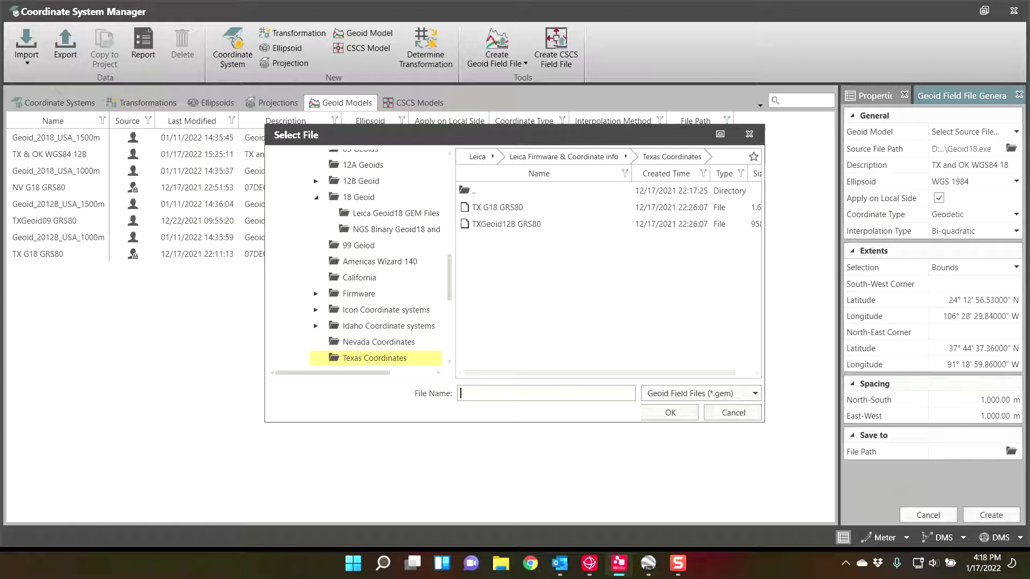
type("TX & OK WGS84 18Geoid")
key("BackSpace")
key("BackSpace")
key("BackSpace")
key("BackSpace")
key("BackSpace")
key("BackSpace")
type("G18")
left_click(670, 413)
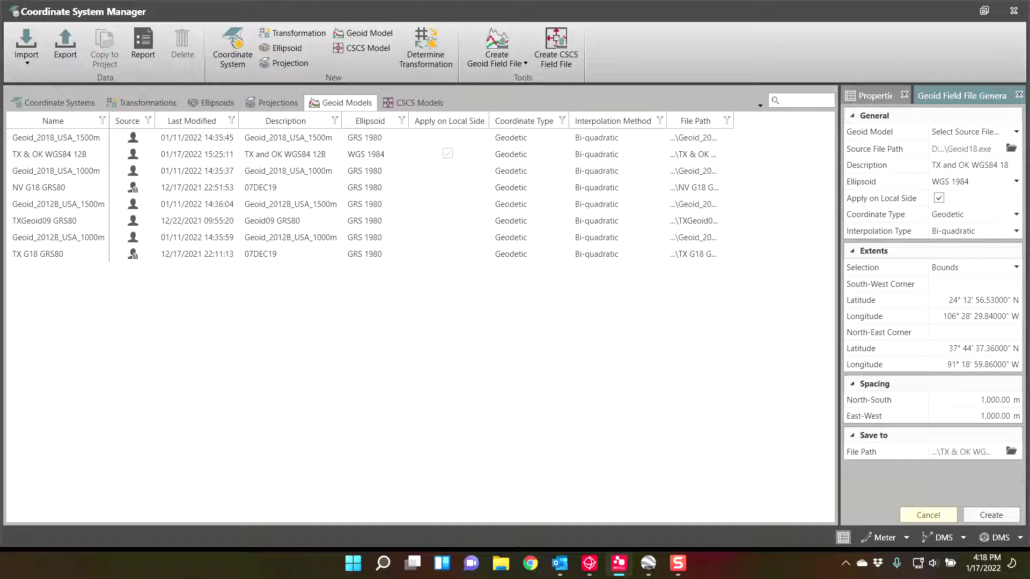
Create the geoid field file and display the properties of the new TX & OK WGS84 G18 model.
left_click(991, 515)
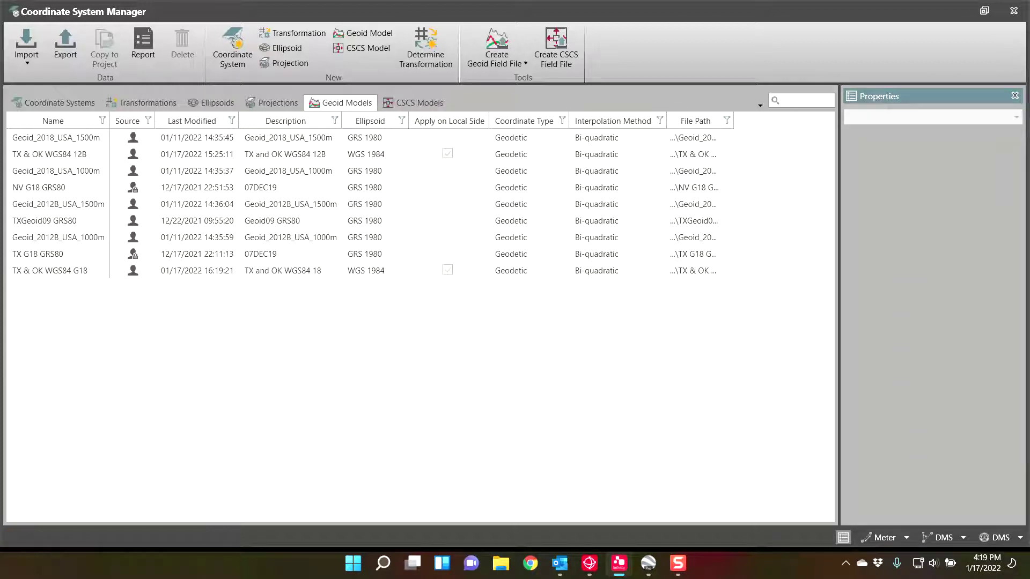
left_click(50, 270)
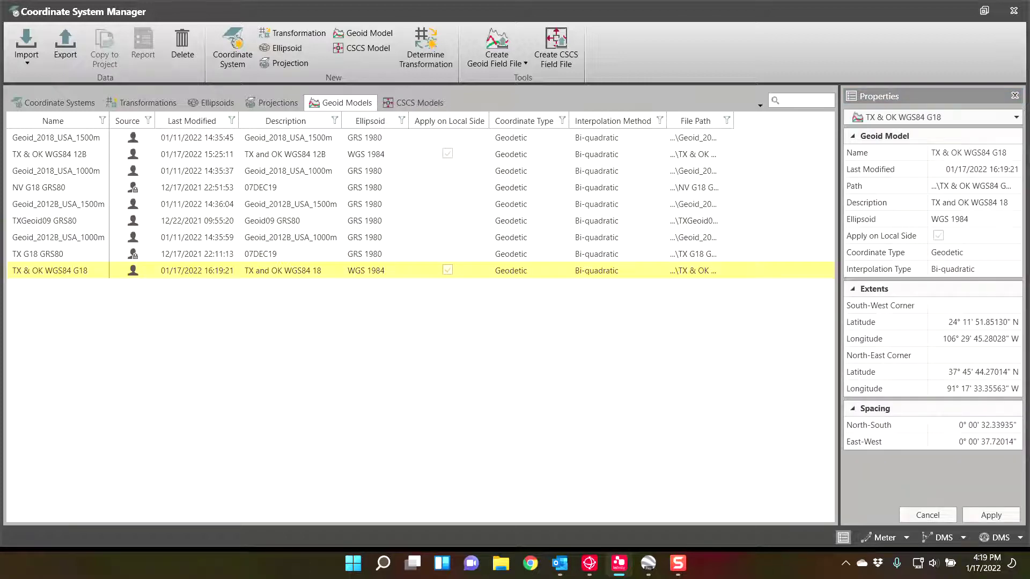
Switch to File Explorer and copy TX & OK WGS84 G18.gem from the Texas Coordinates folder on the Data (D:) drive.
left_click(501, 563)
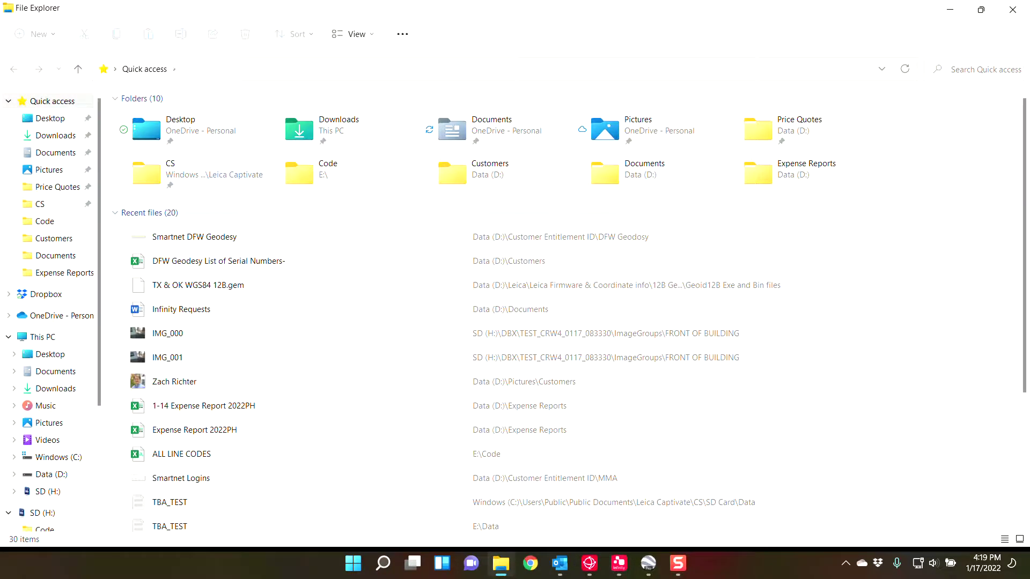
left_click(51, 474)
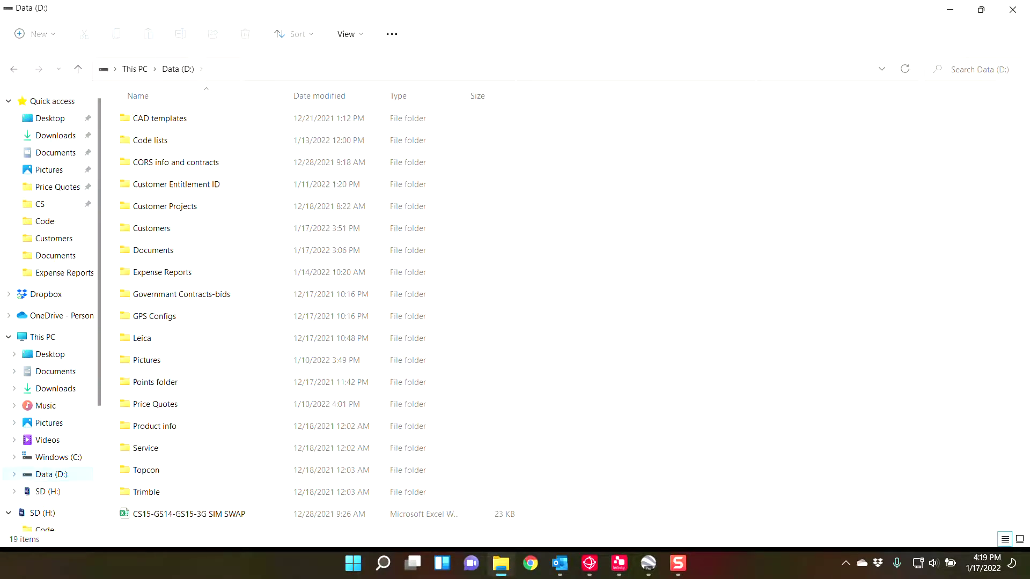
double_click(142, 338)
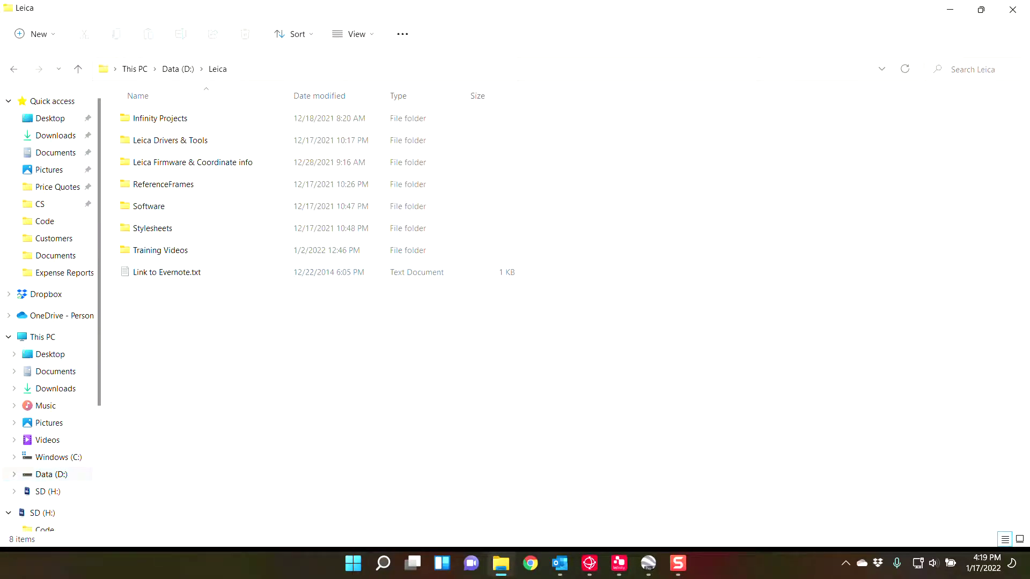
double_click(192, 162)
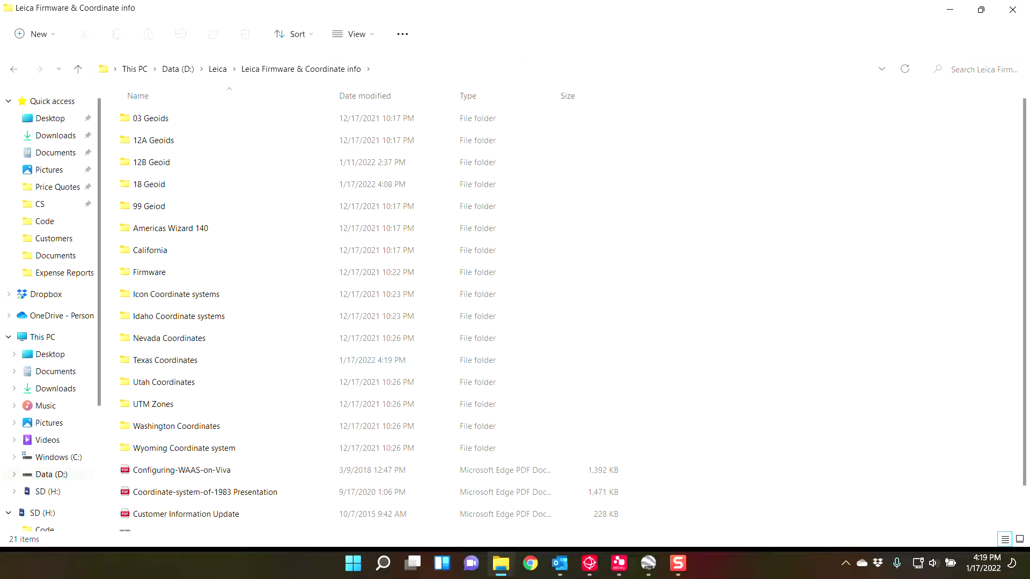
double_click(165, 359)
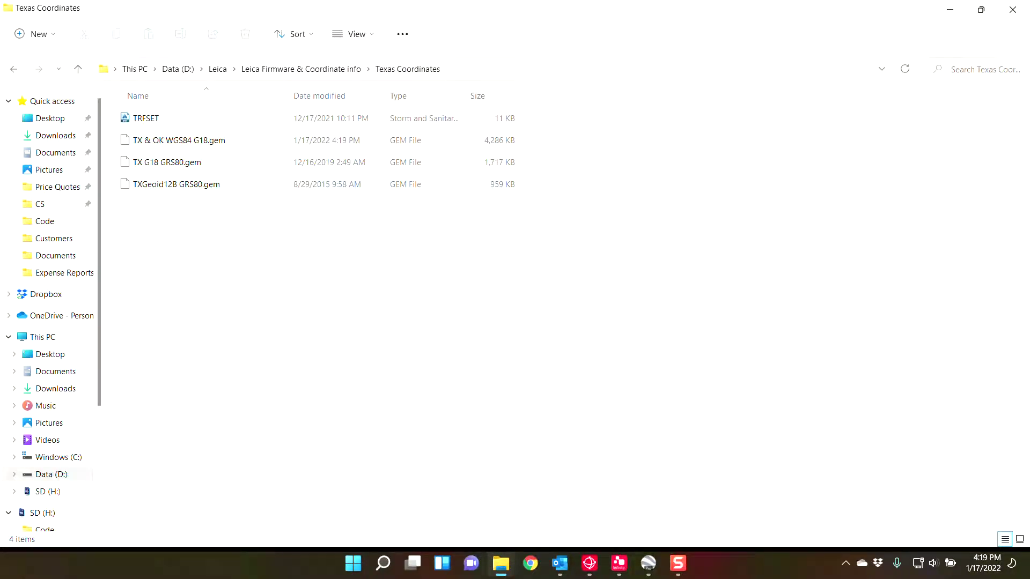
left_click(178, 140)
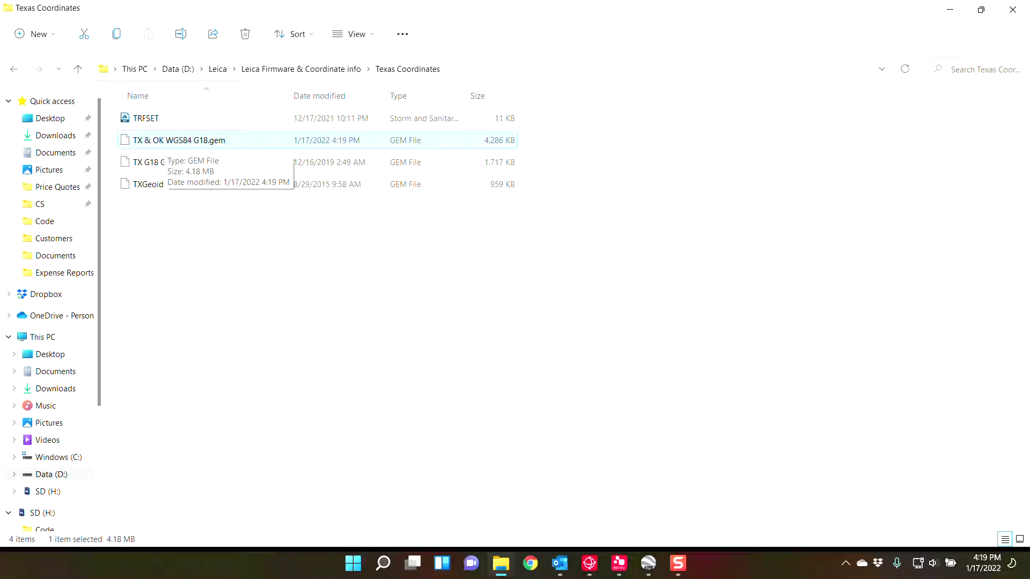
right_click(171, 147)
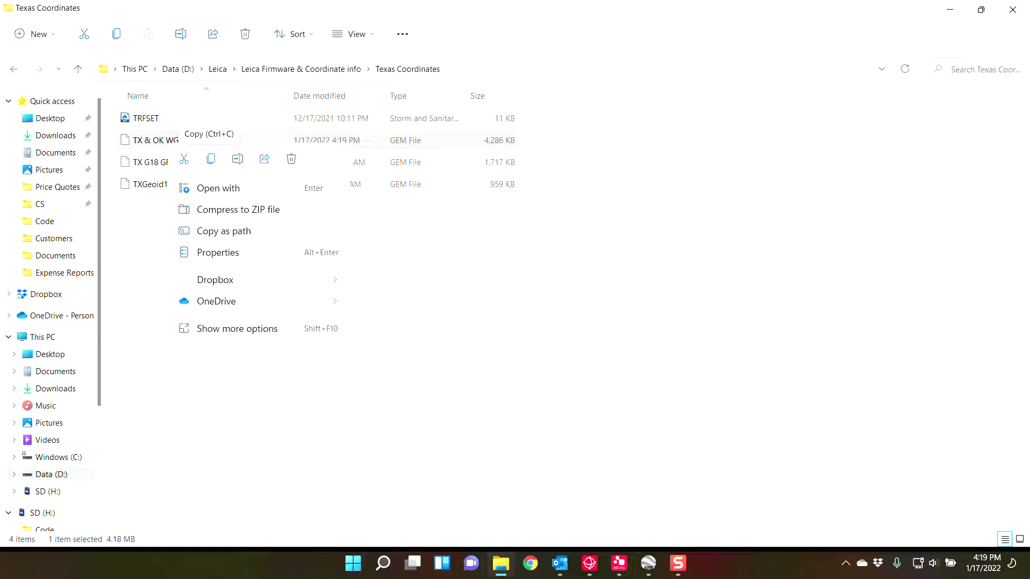
left_click(211, 159)
Paste the copied GEM file into Leica Captivate's CS > SD Card > Data > Gps > Geoid folder.
left_click(40, 203)
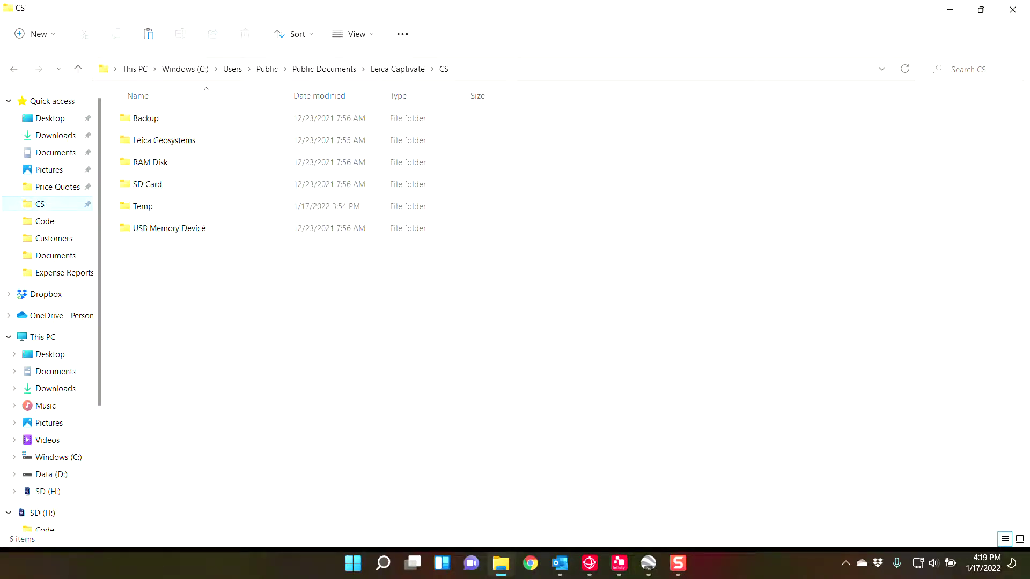
double_click(147, 184)
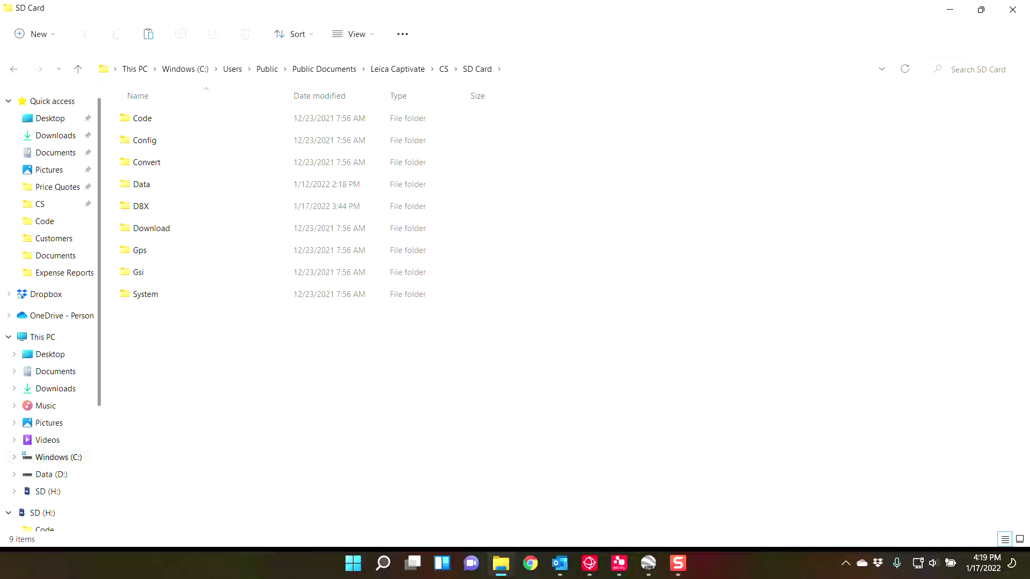
double_click(141, 184)
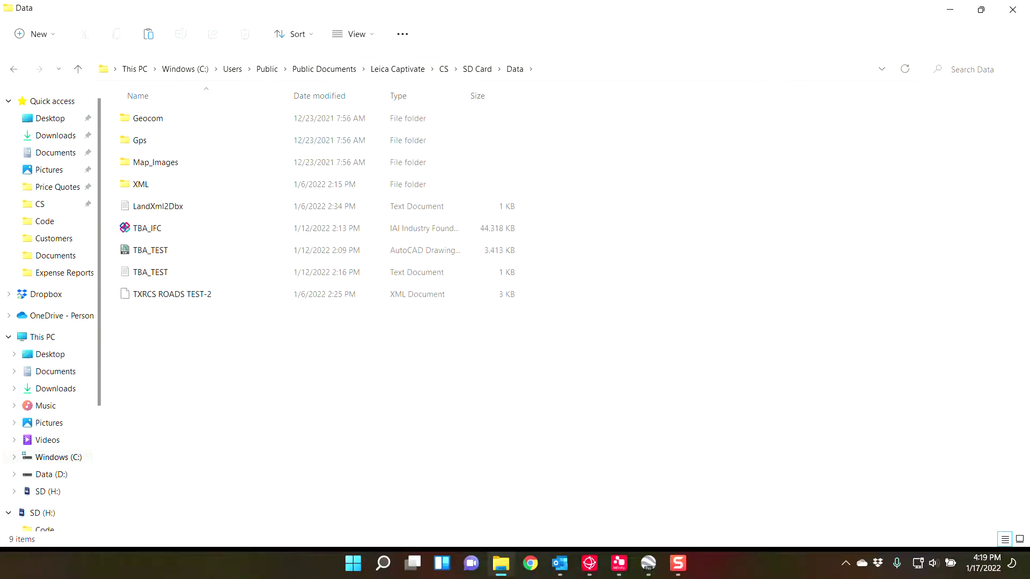
double_click(139, 140)
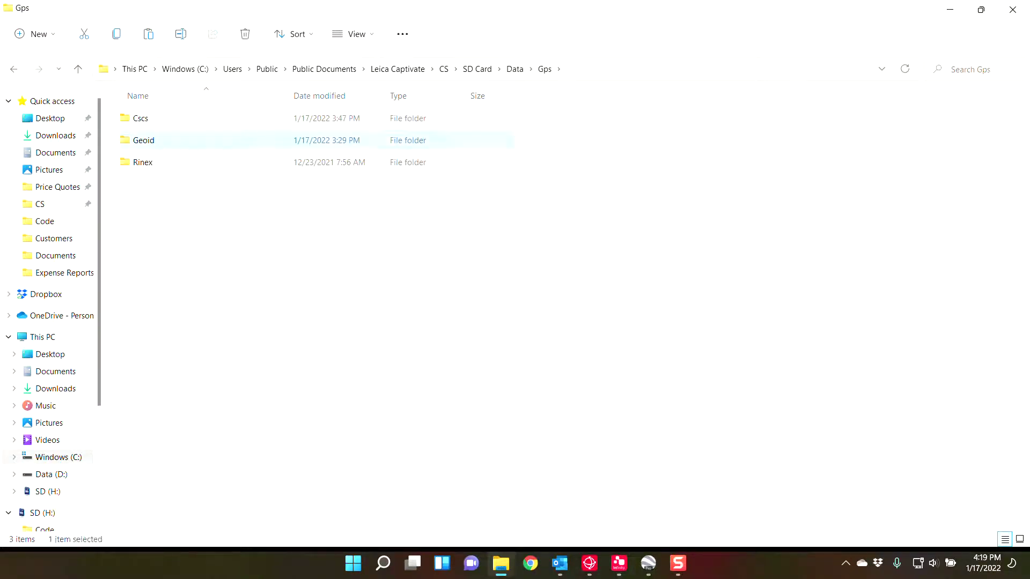
double_click(143, 140)
right_click(213, 267)
left_click(221, 276)
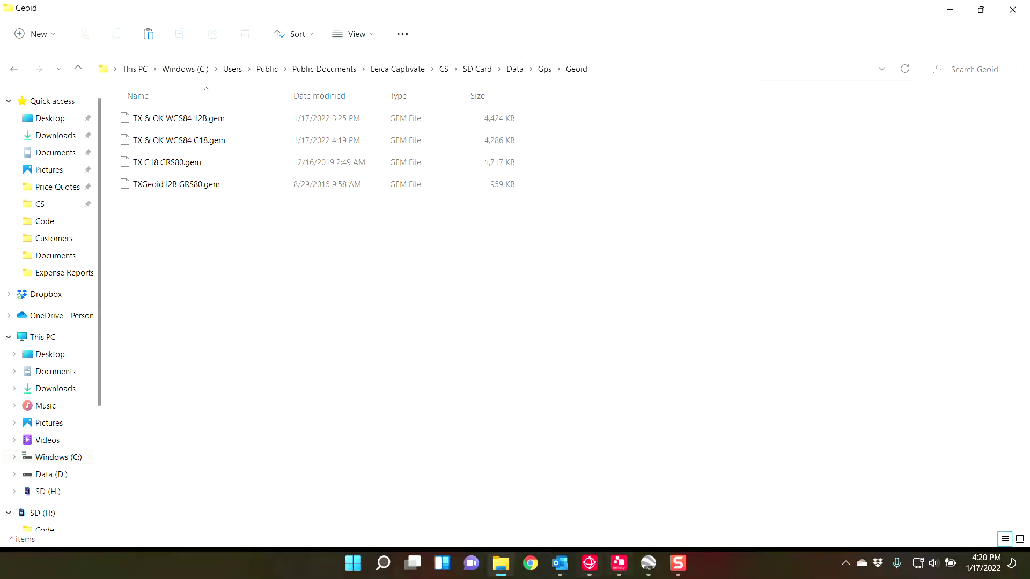
Switch to Leica Captivate and open the Transfer User Objects tool from the settings.
left_click(590, 563)
left_click_drag(479, 203, 453, 120)
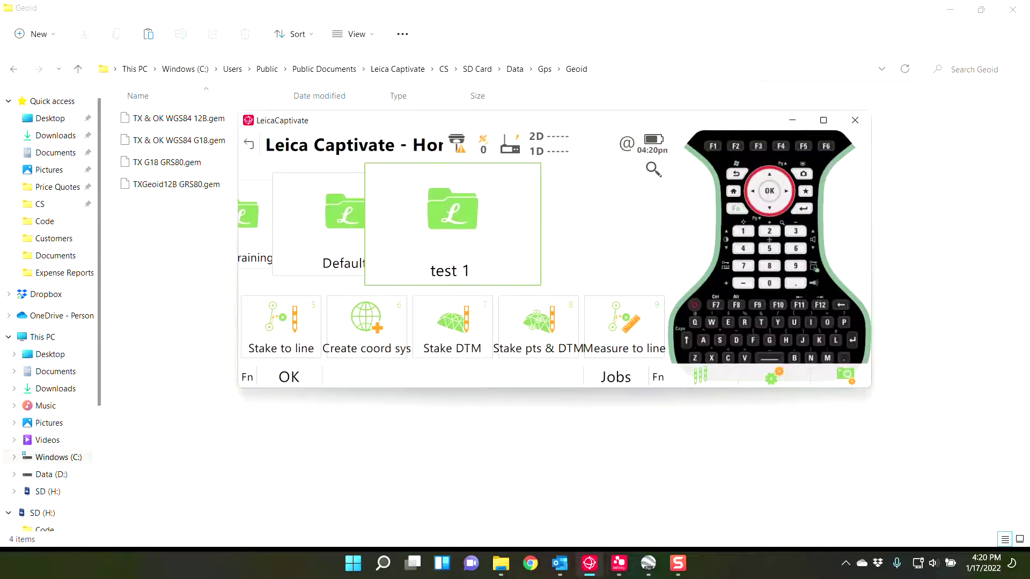
left_click_drag(344, 326, 492, 325)
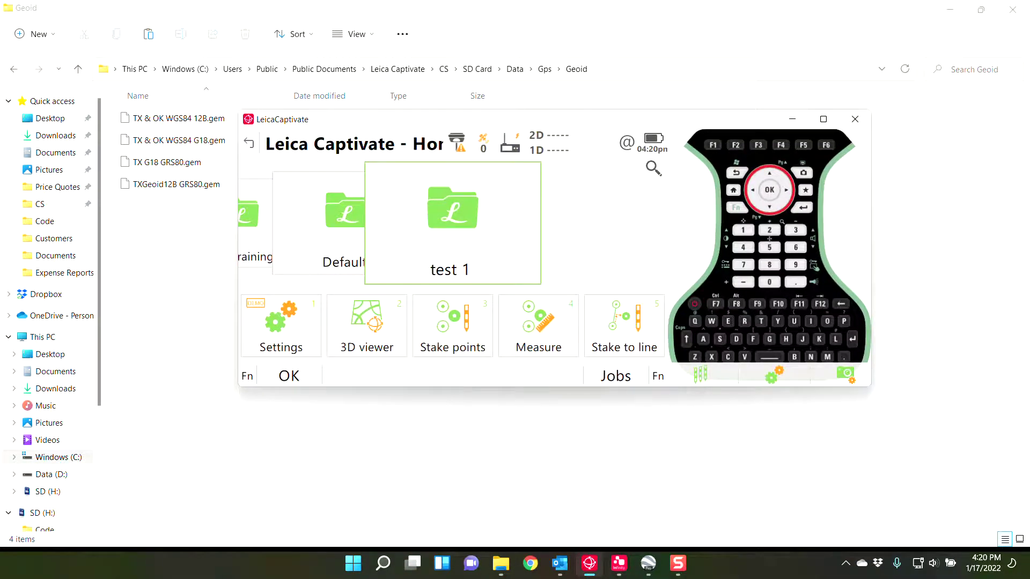
left_click(283, 325)
key("6")
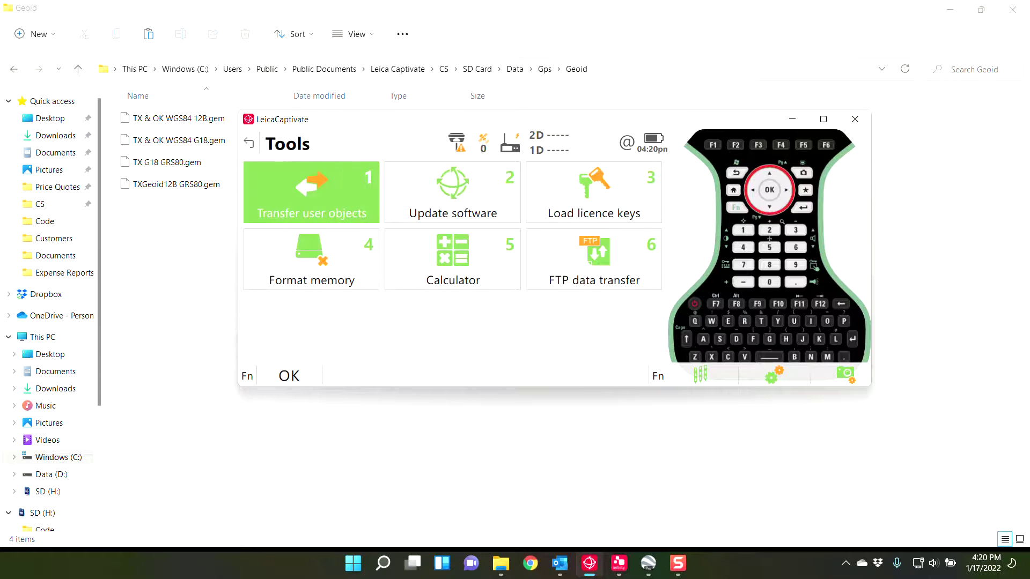
key("Return")
Set the object to transfer to Geoid field file.
key("Return")
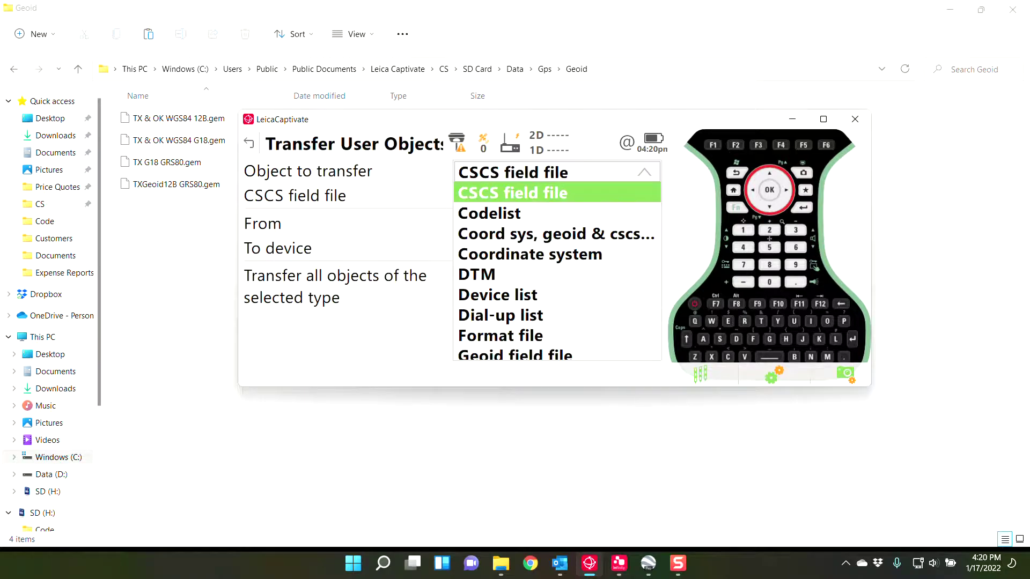
scroll(557, 271, "up", 1)
scroll(556, 271, "down", 4)
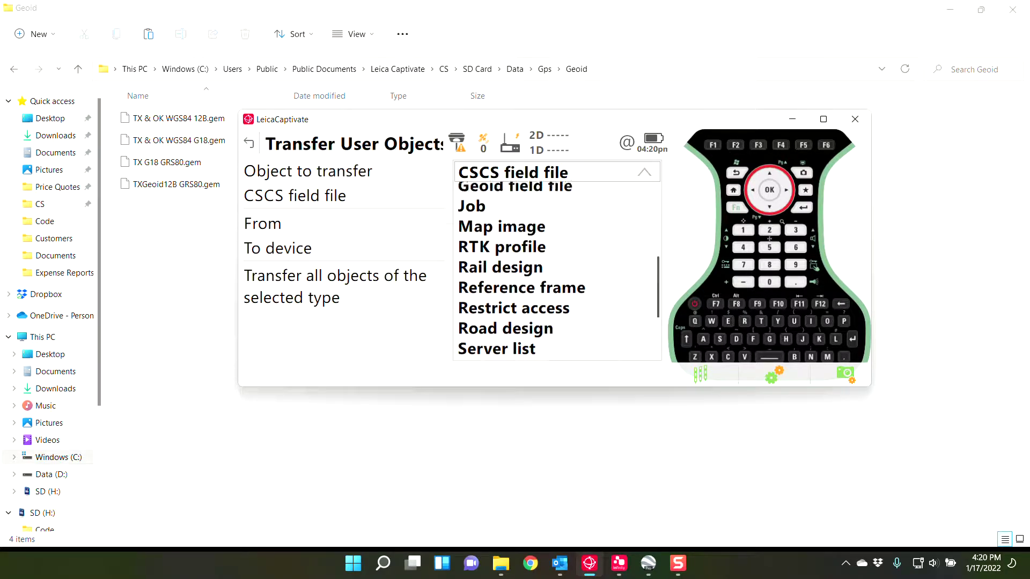
scroll(557, 271, "up", 2)
left_click(515, 274)
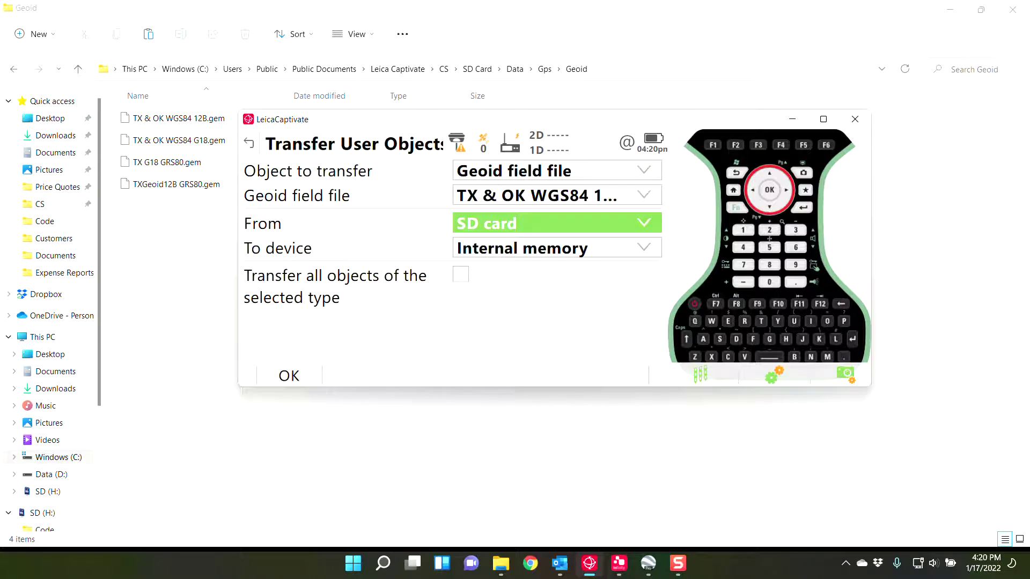
Transfer the TX & OK WGS84 G18 geoid field file from the SD card to internal memory, declining further transfers.
left_click(556, 195)
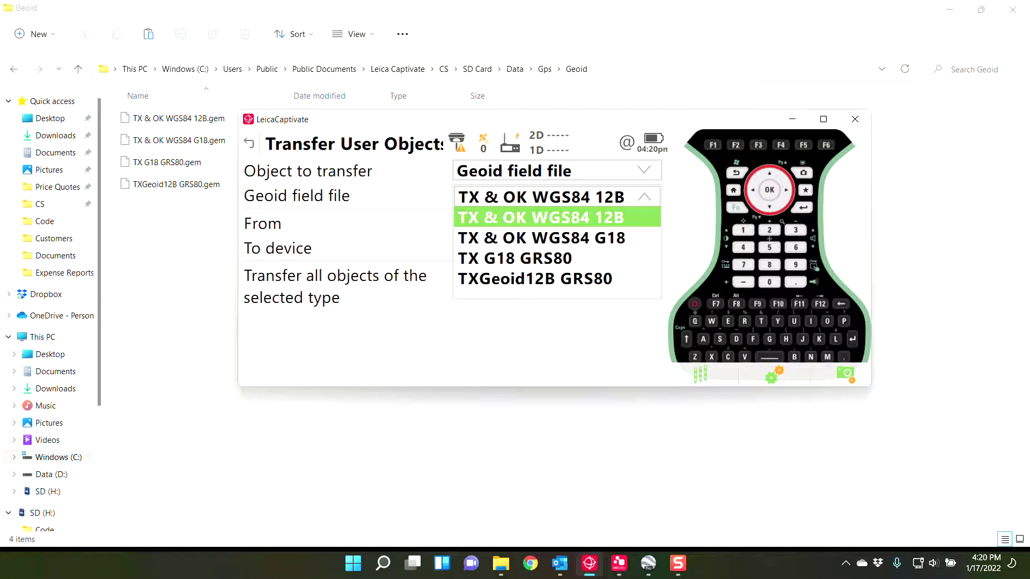
key("Down")
key("Return")
left_click(556, 195)
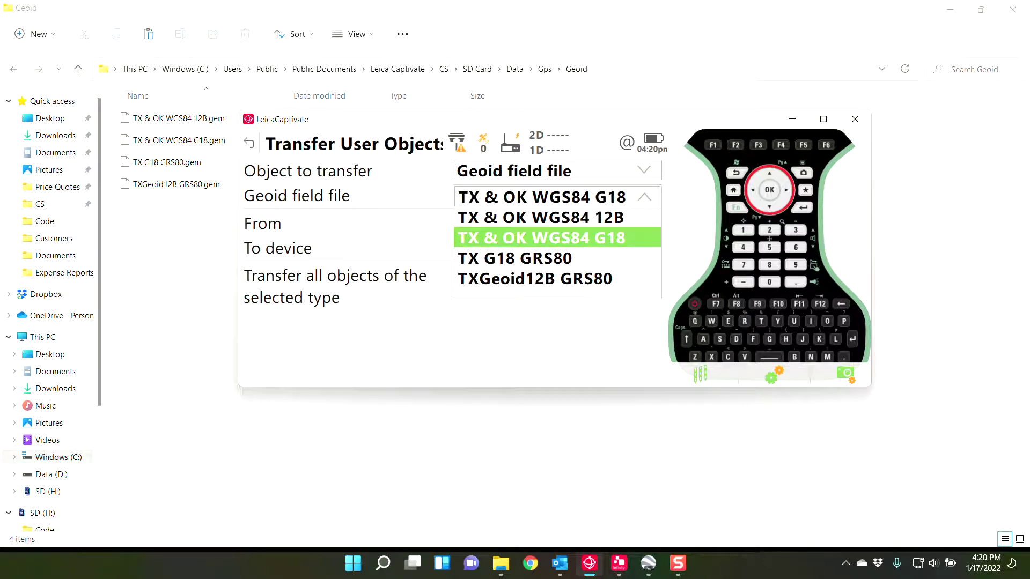
key("Return")
key("F1")
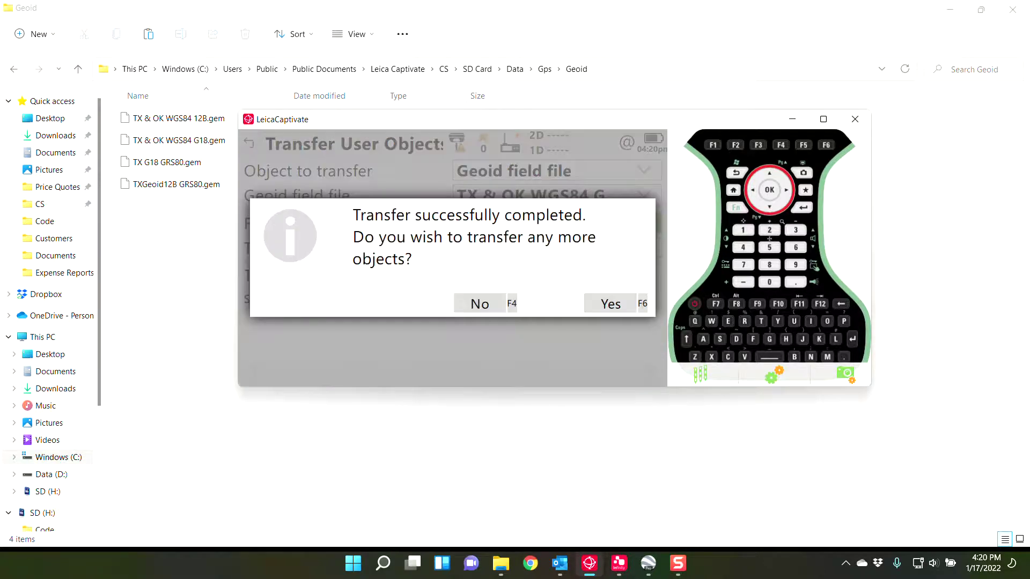
key("F4")
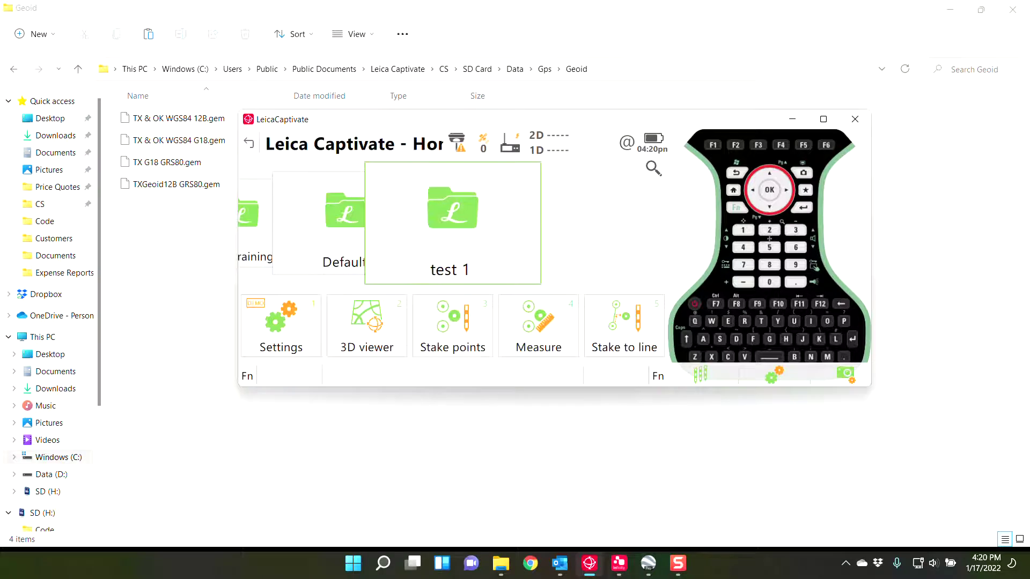
Switch back to Leica Infinity's Coordinate System Manager.
key("alt+Tab")
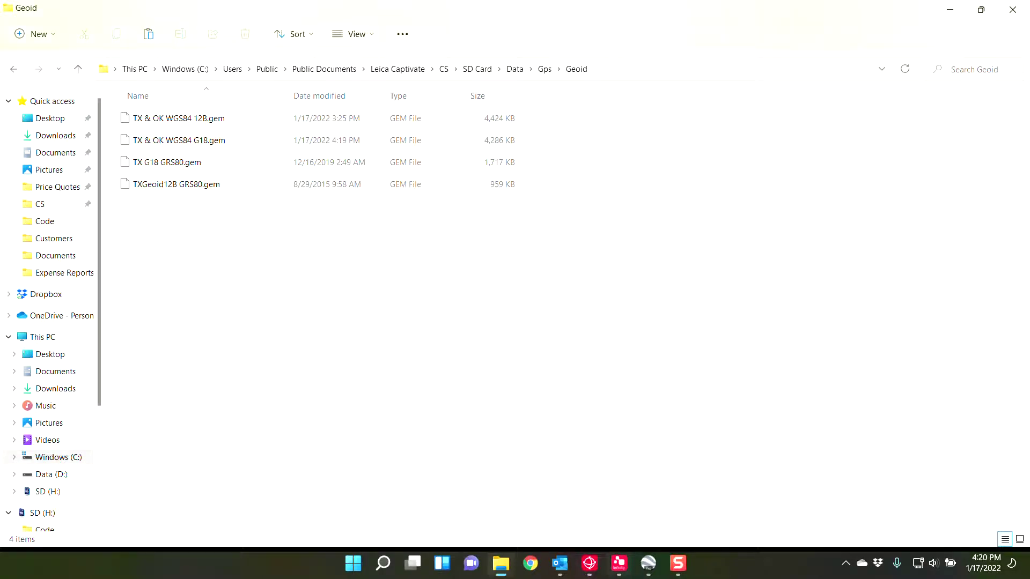
left_click(618, 563)
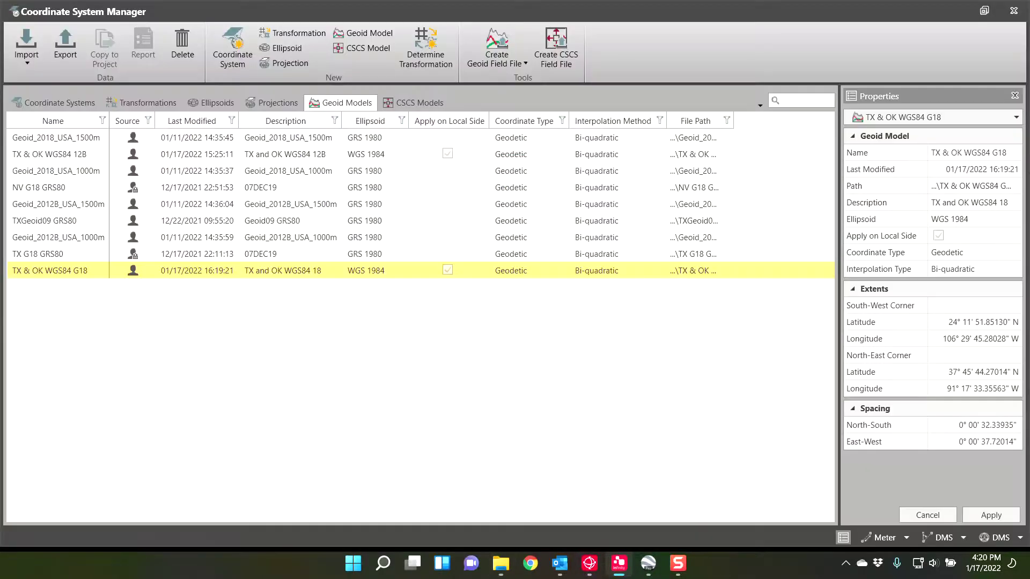